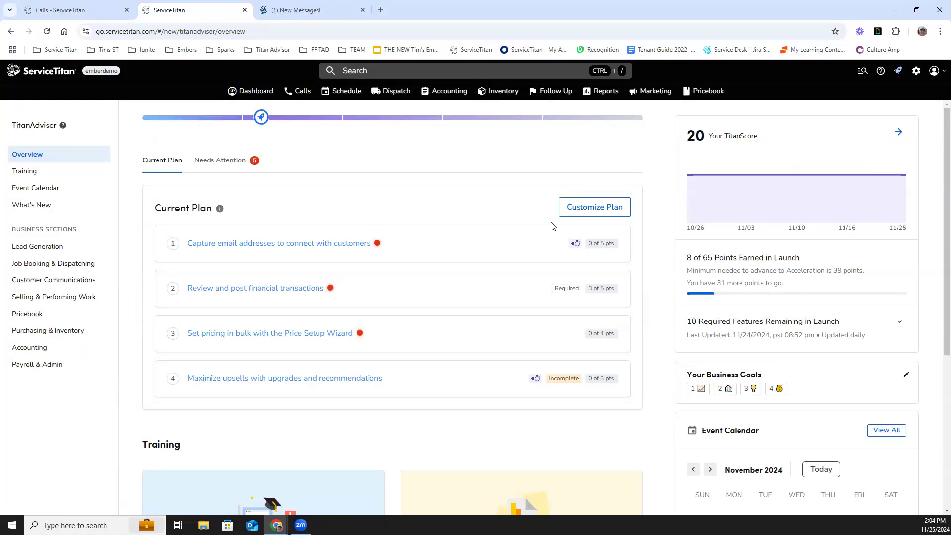
- Search the plan's available features for skills in Customize Plan, then return to the TitanAdvisor overview
left_click(589, 209)
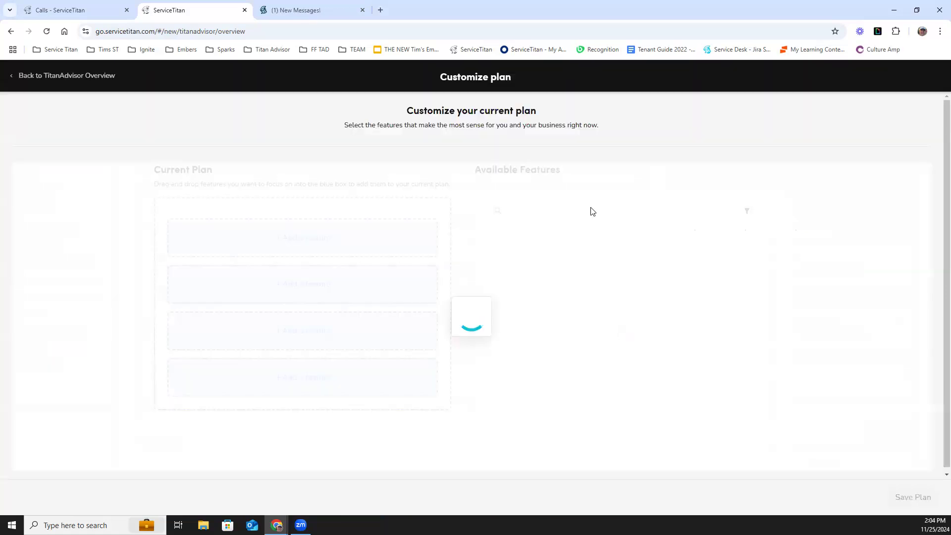
left_click(553, 212)
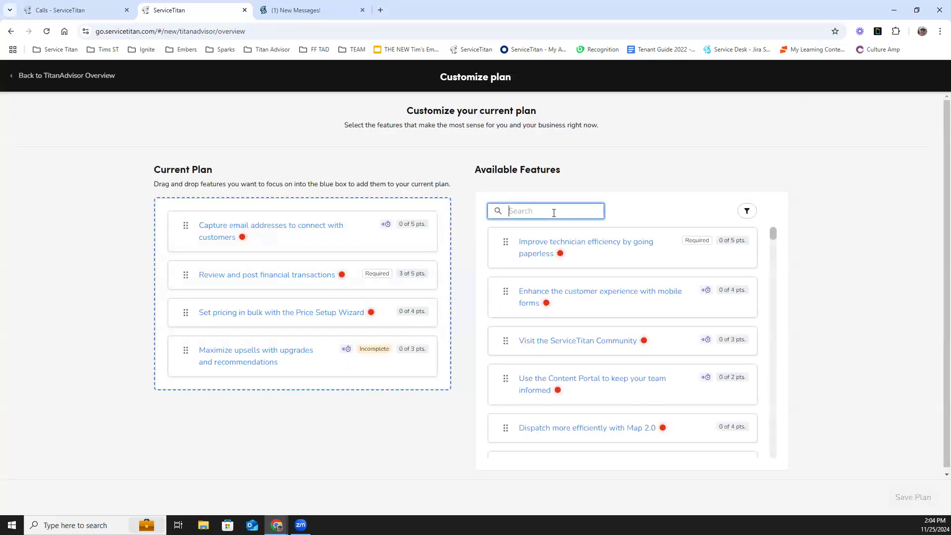
type("skills")
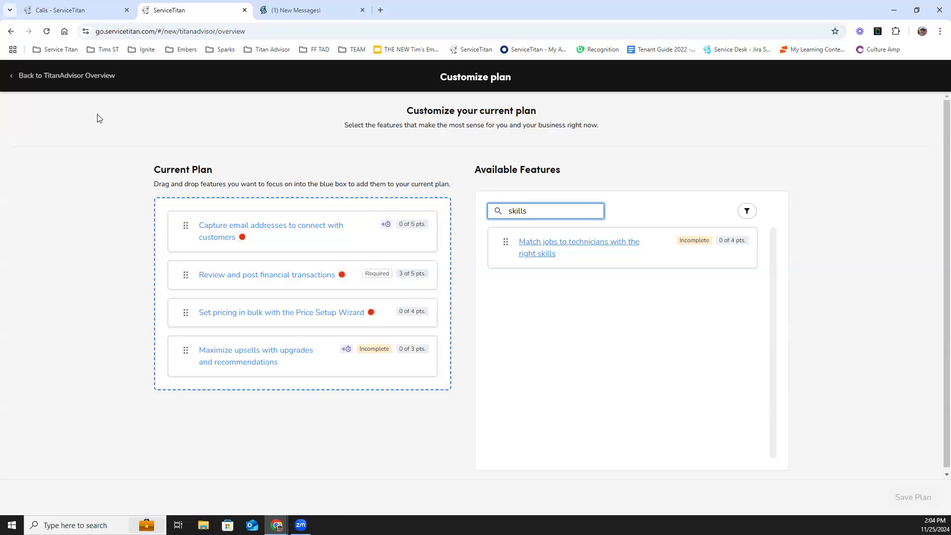
left_click(68, 76)
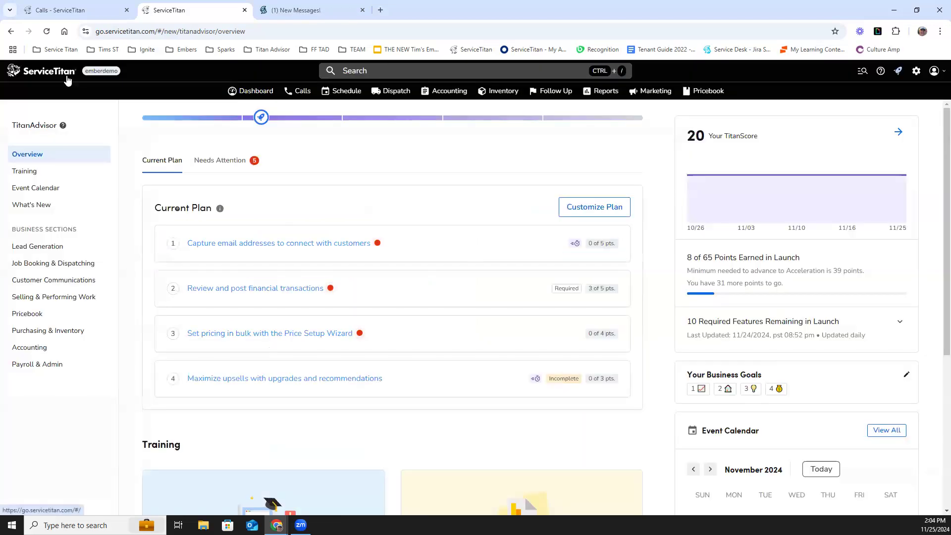
- Open the Job Booking & Dispatching section's Optimization features and open Match jobs to technicians with the right skills
left_click(59, 266)
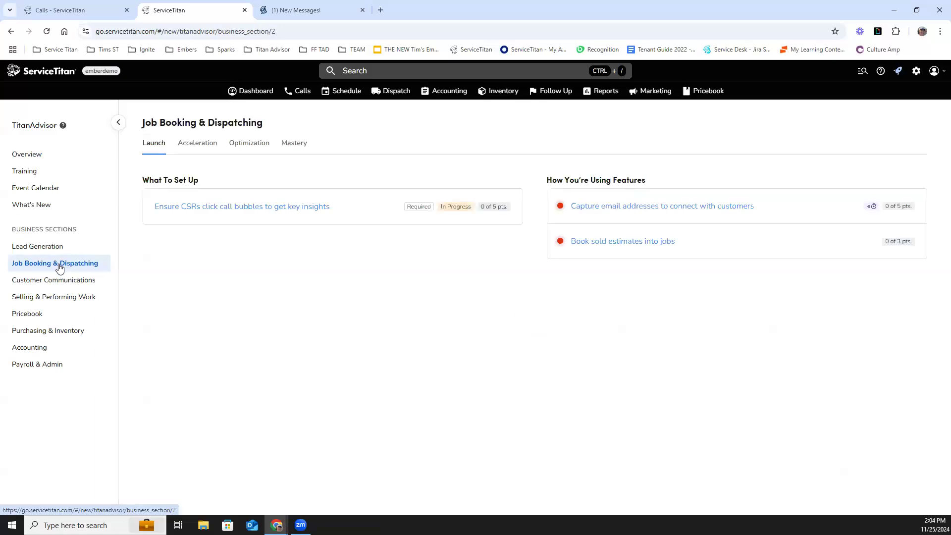
left_click(249, 145)
mouse_move(188, 322)
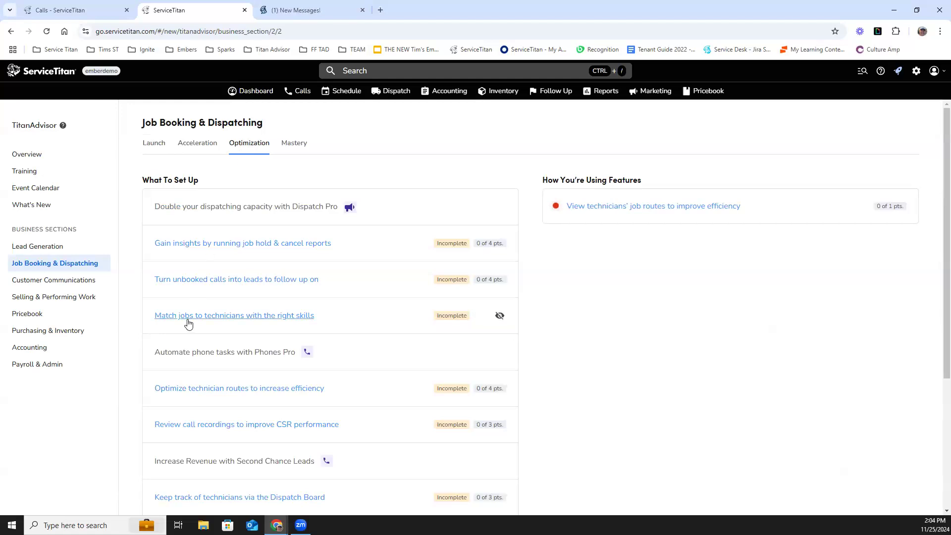
left_click(253, 319)
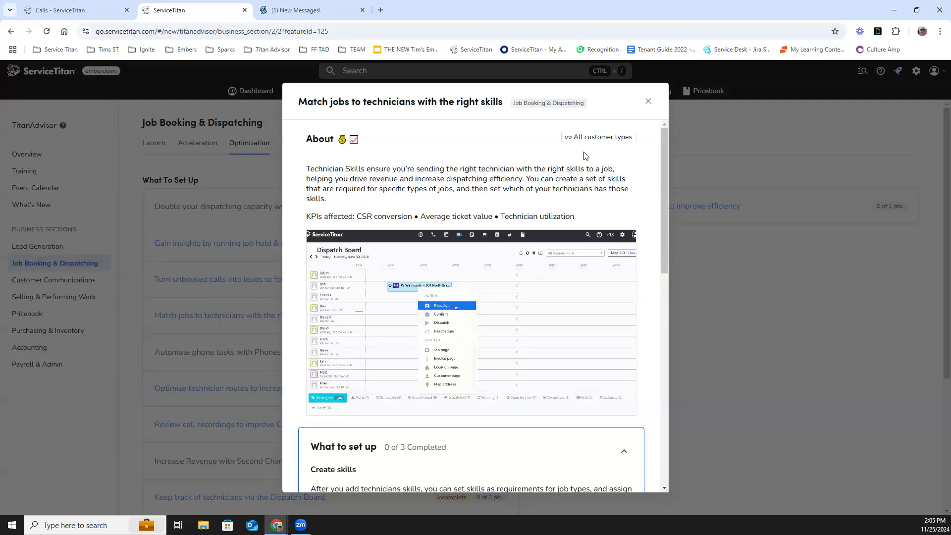
- Read the feature's About description and the KPIs it affects
mouse_move(604, 145)
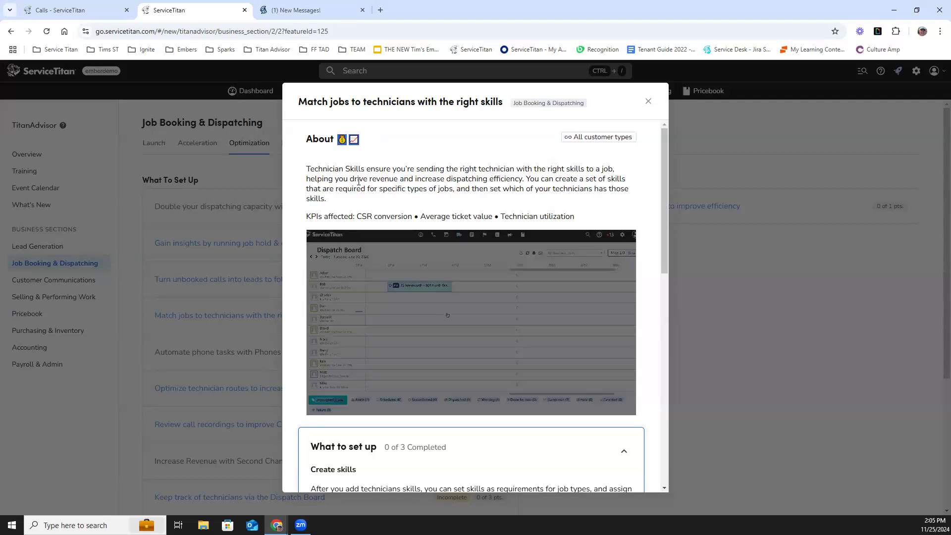
left_click_drag(355, 214, 308, 215)
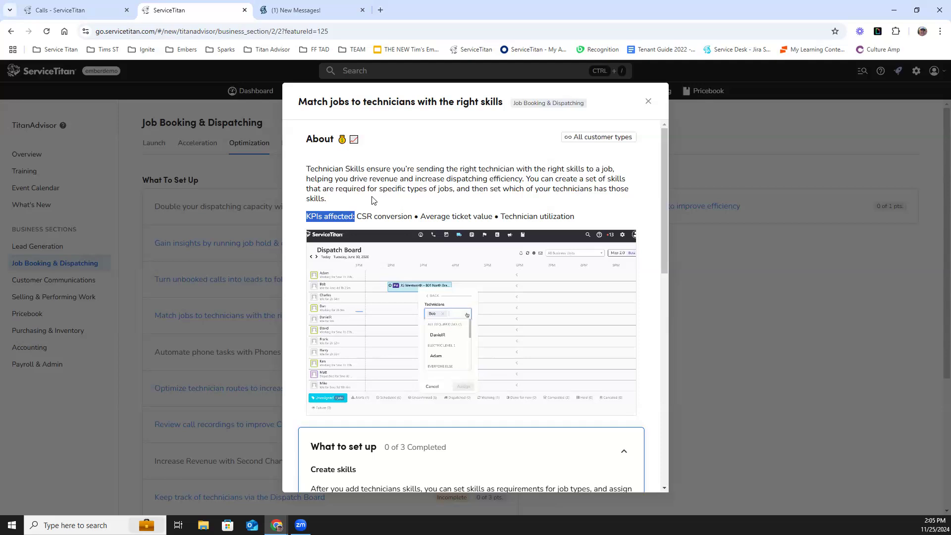
scroll(421, 209, "down", 1)
scroll(411, 261, "up", 1)
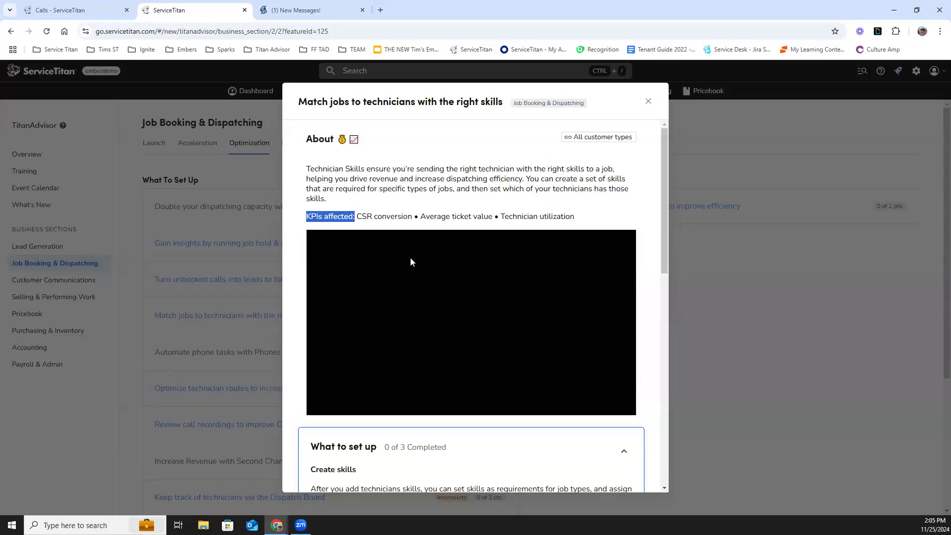
scroll(411, 261, "down", 1)
scroll(411, 262, "down", 4)
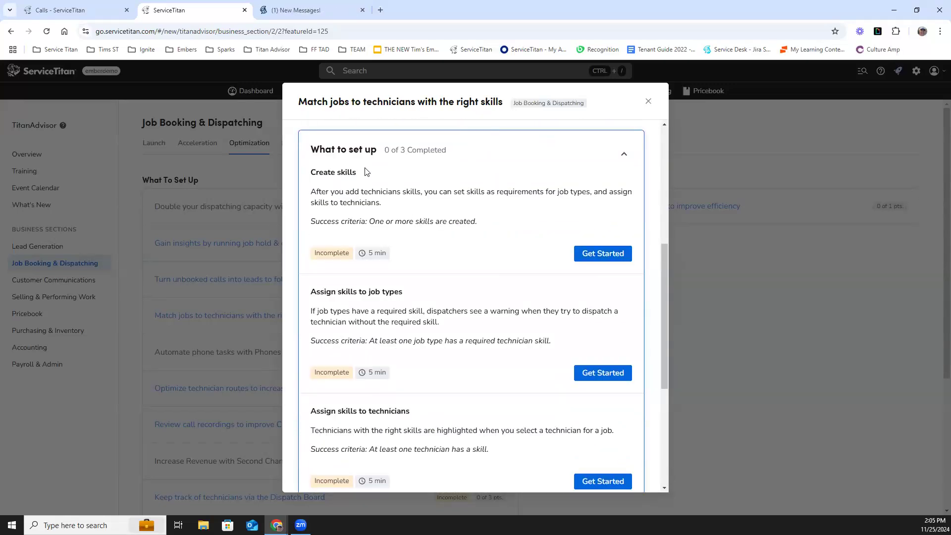
- Collapse and re-expand the What to set up section to review its setup tasks
left_click(624, 155)
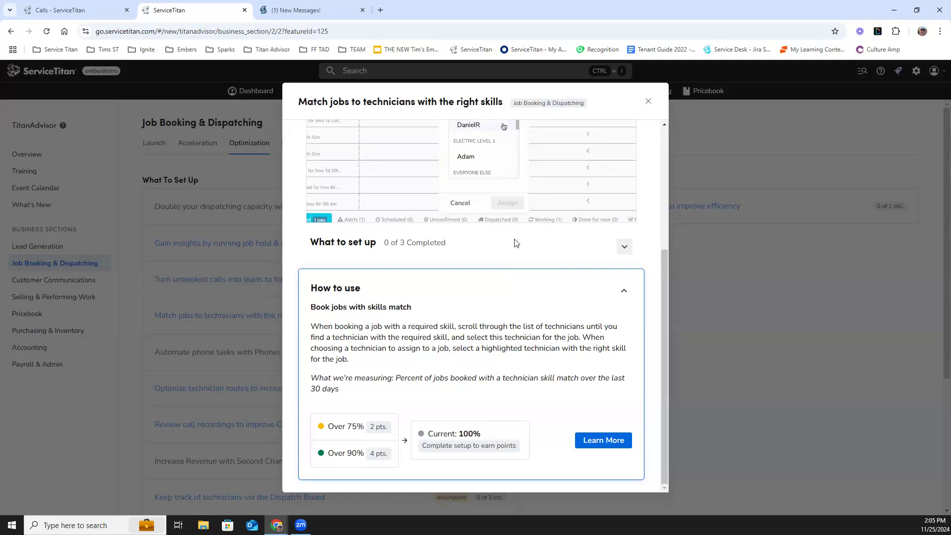
left_click(624, 248)
scroll(484, 256, "down", 2)
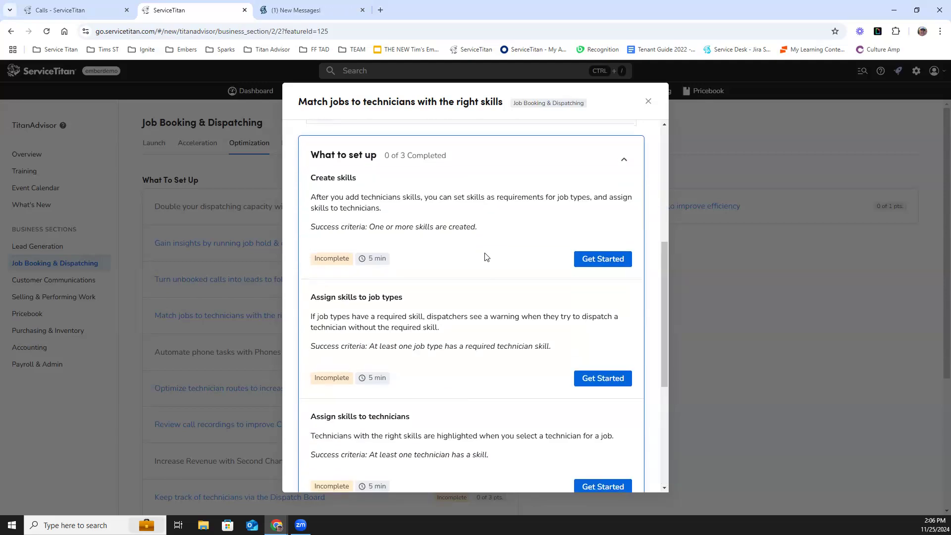
scroll(485, 256, "down", 1)
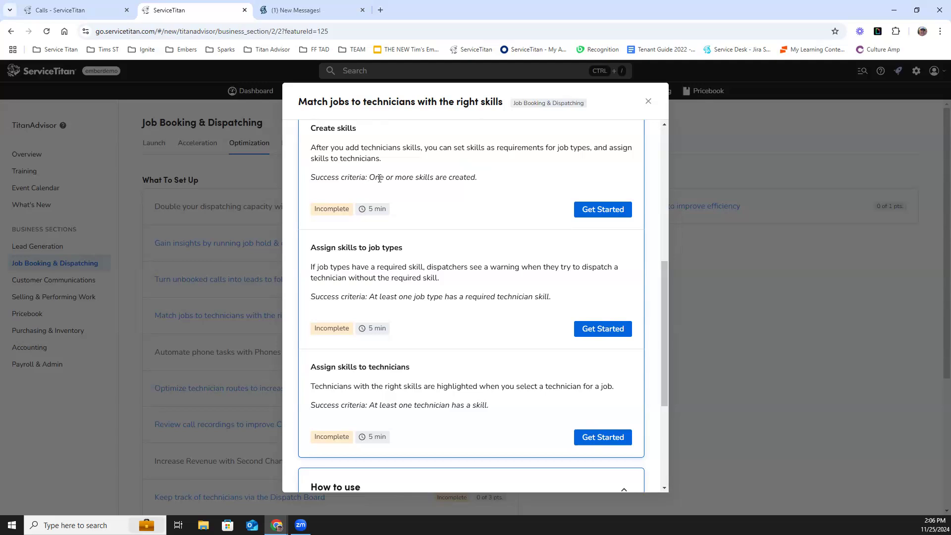
- Review each setup task's title and success criteria, then close the feature details
left_click_drag(370, 177, 430, 193)
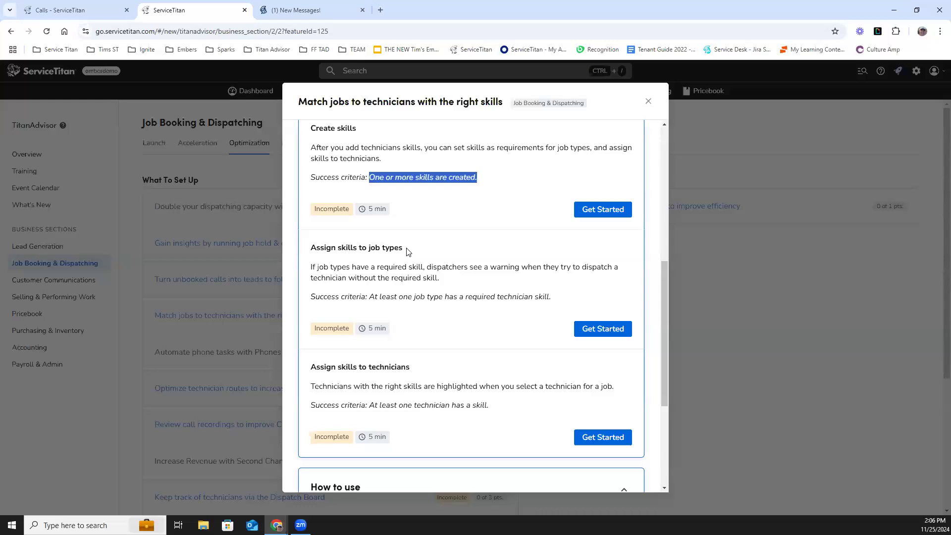
left_click(318, 248)
triple_click(318, 248)
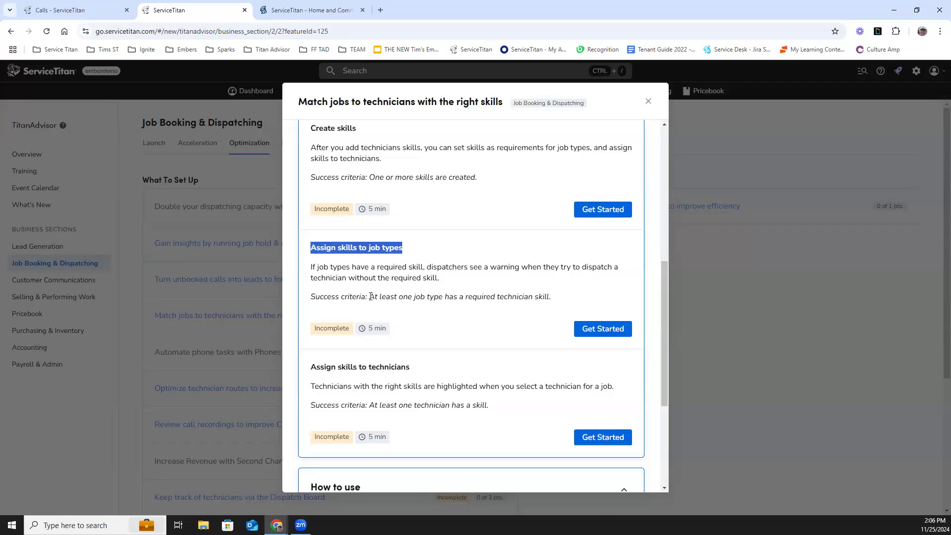
left_click_drag(371, 296, 401, 317)
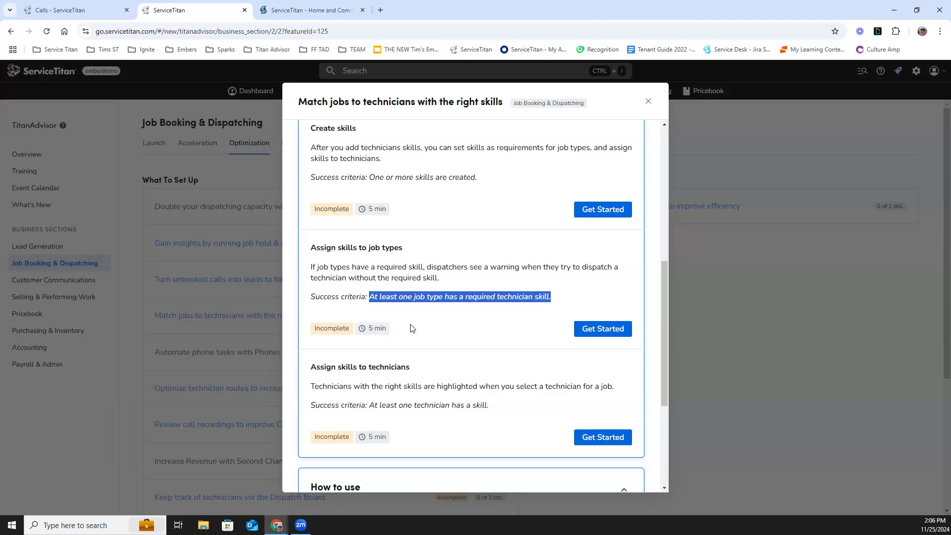
left_click_drag(413, 367, 309, 367)
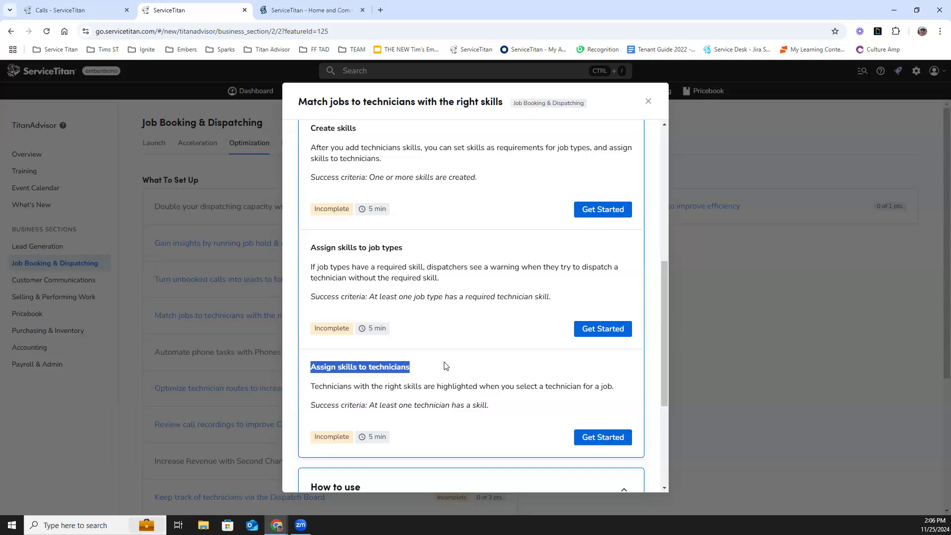
left_click_drag(369, 405, 394, 420)
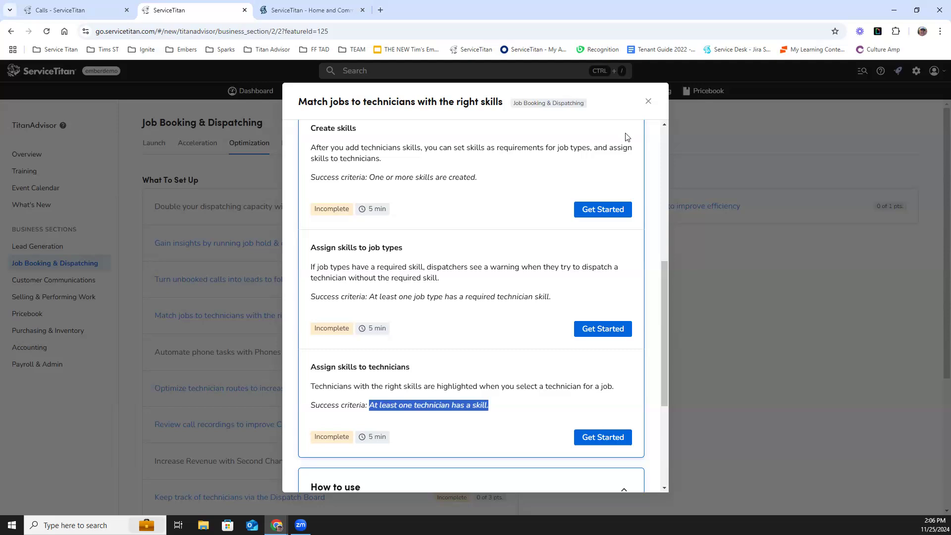
left_click(647, 101)
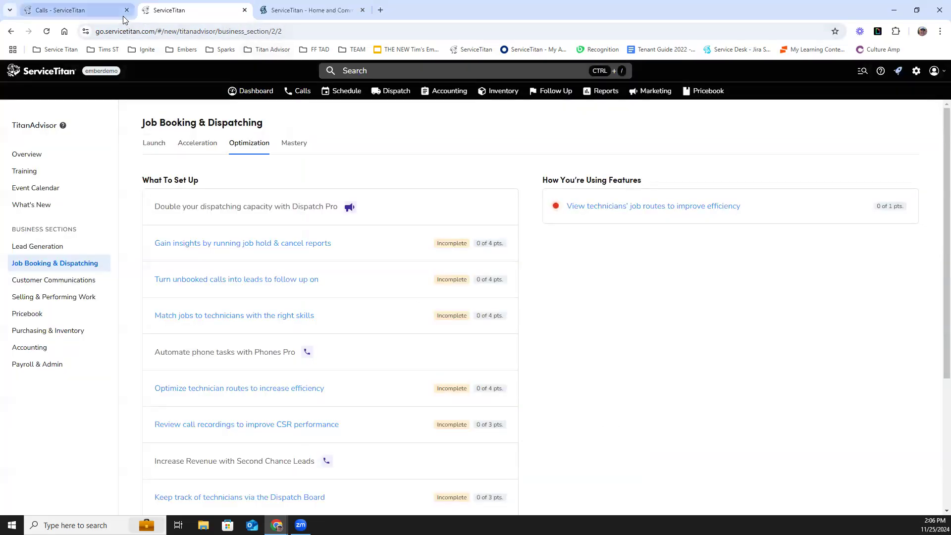
- Switch to the other ServiceTitan tab and open the Skills page from Settings by searching for skill
left_click(102, 10)
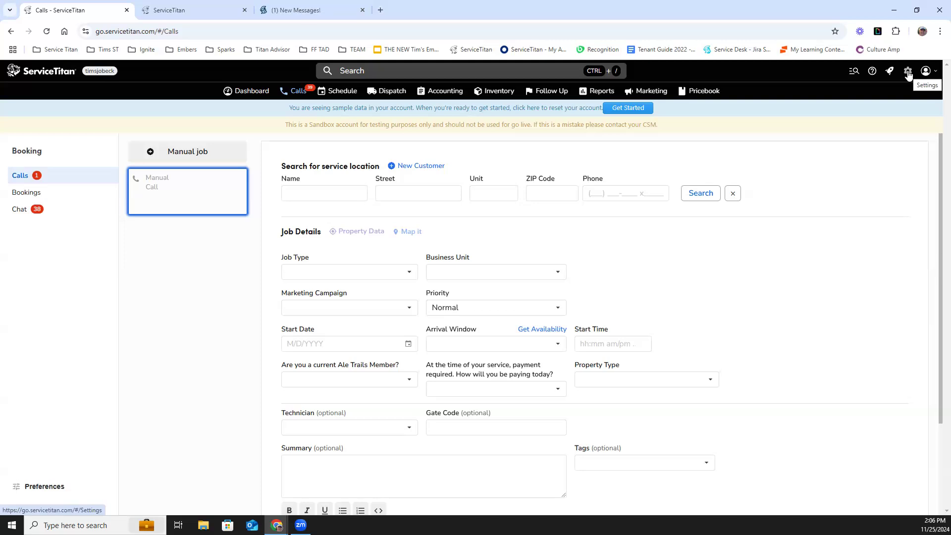
left_click(908, 74)
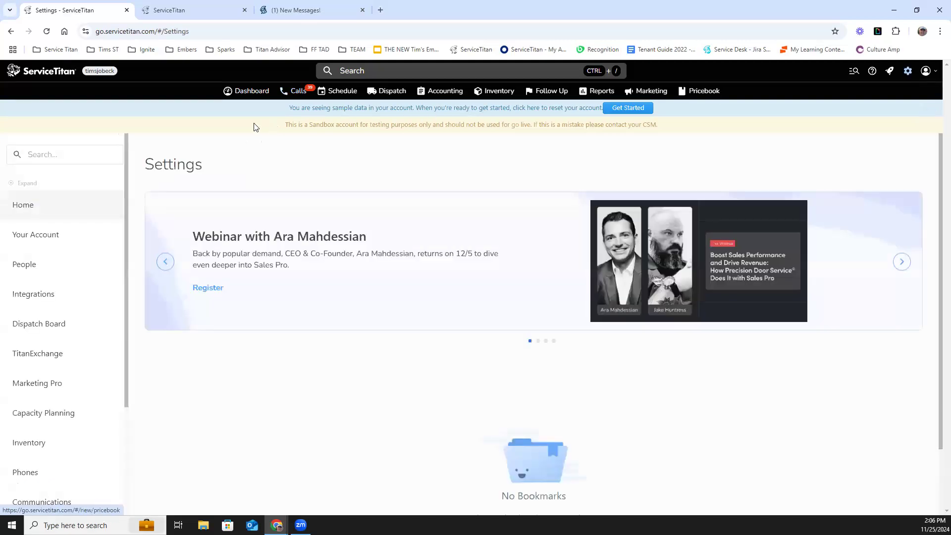
left_click(62, 155)
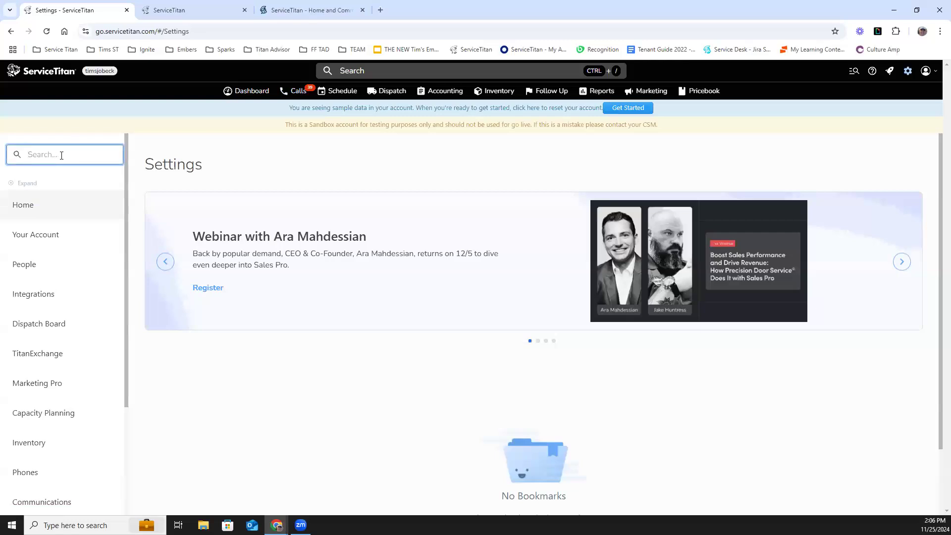
type("skill")
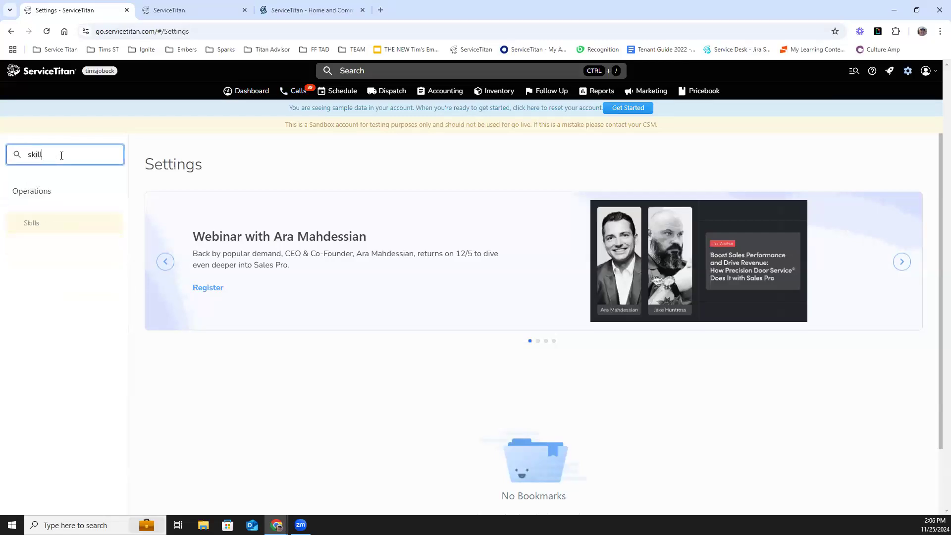
left_click(30, 226)
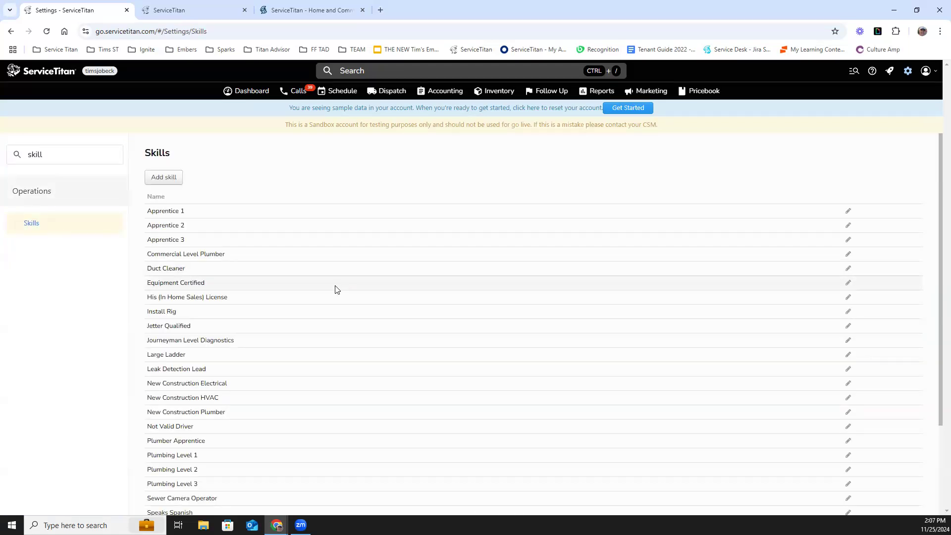
- Browse the existing skills list, and open the Add a Skill form without saving it
scroll(336, 289, "down", 1)
scroll(336, 290, "down", 1)
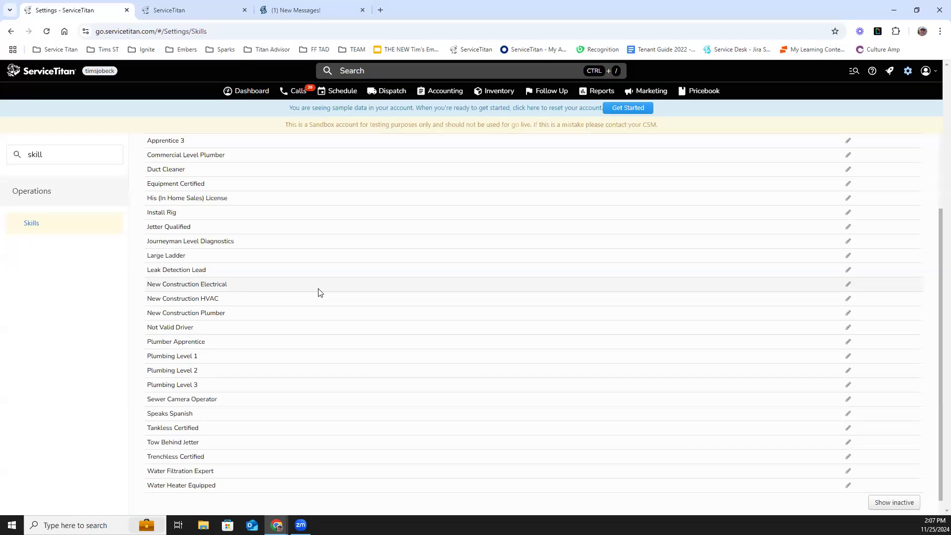
scroll(319, 292, "up", 2)
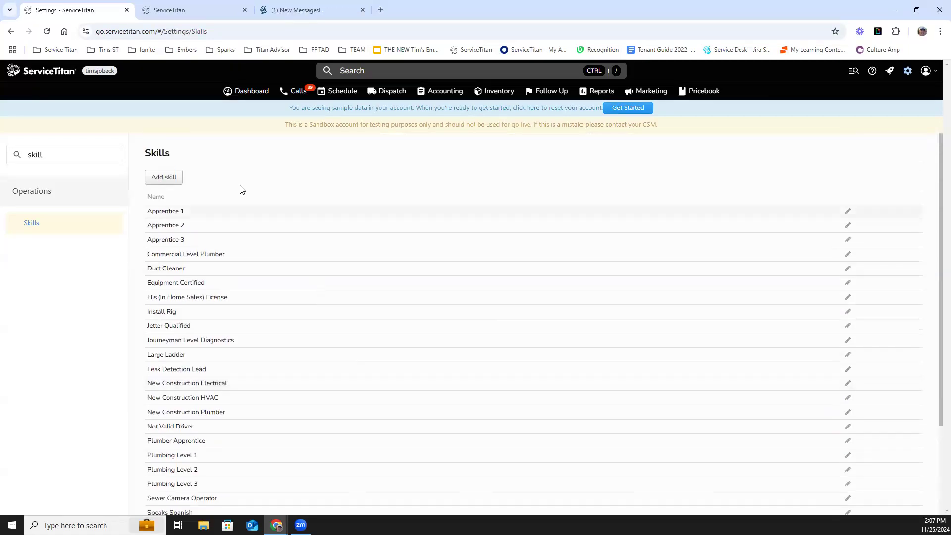
left_click(169, 181)
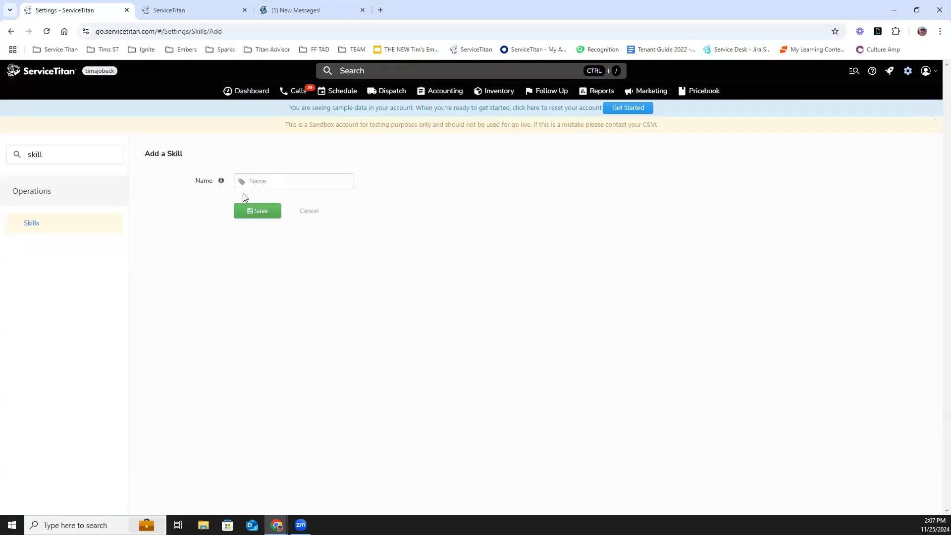
left_click(310, 215)
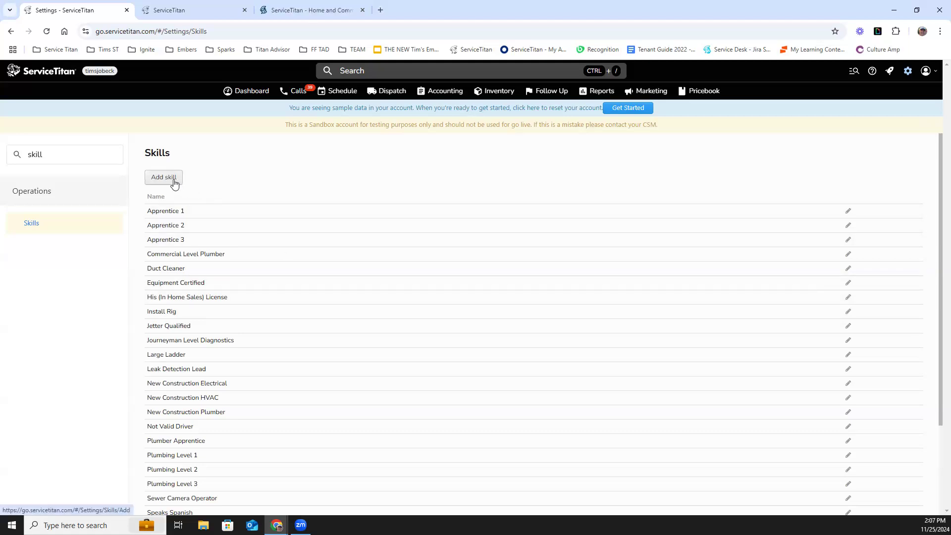
- Search settings for job types and open the Clogged Drain job type to view its Skills field
double_click(15, 156)
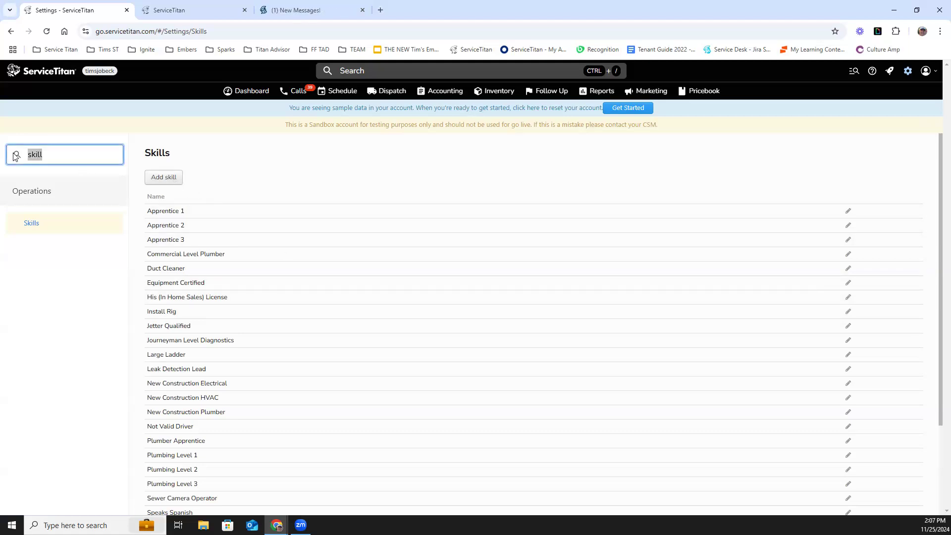
key("BackSpace")
type("job t")
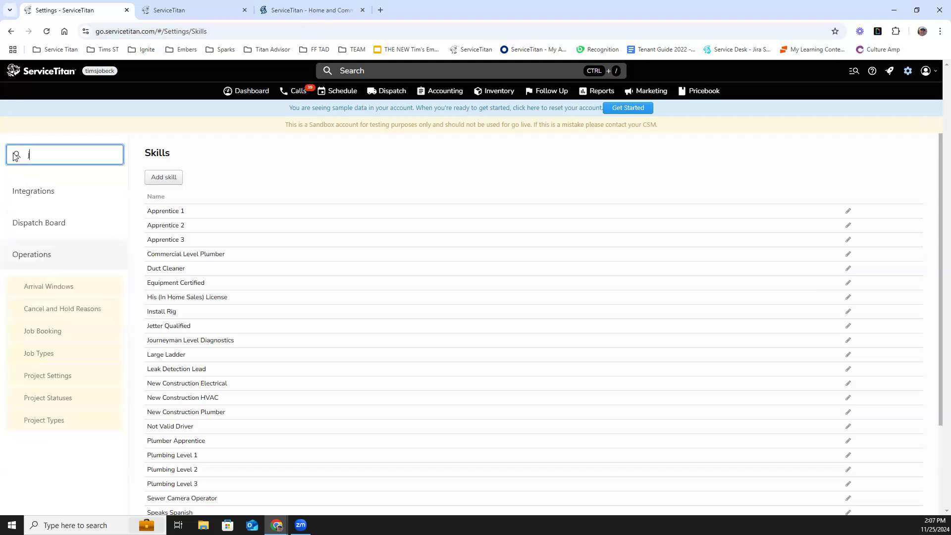
type("es")
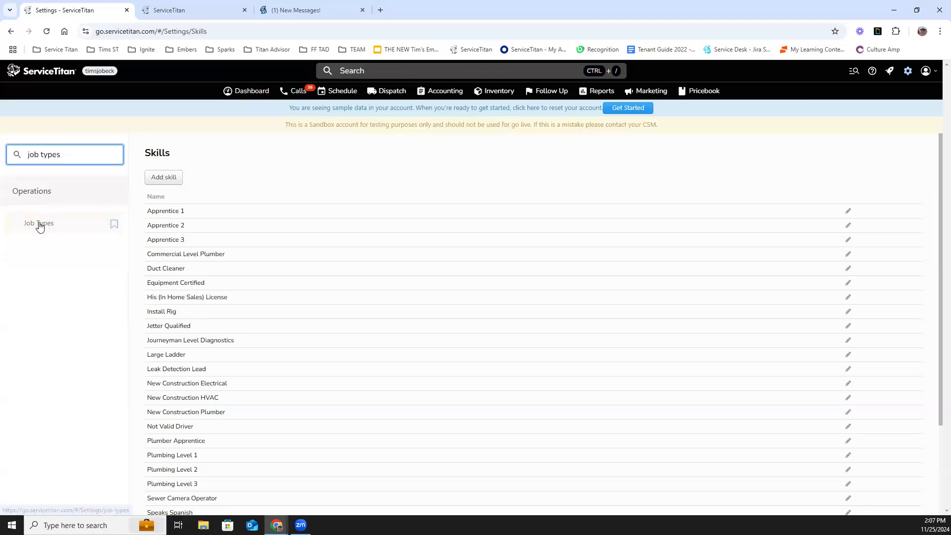
left_click(41, 226)
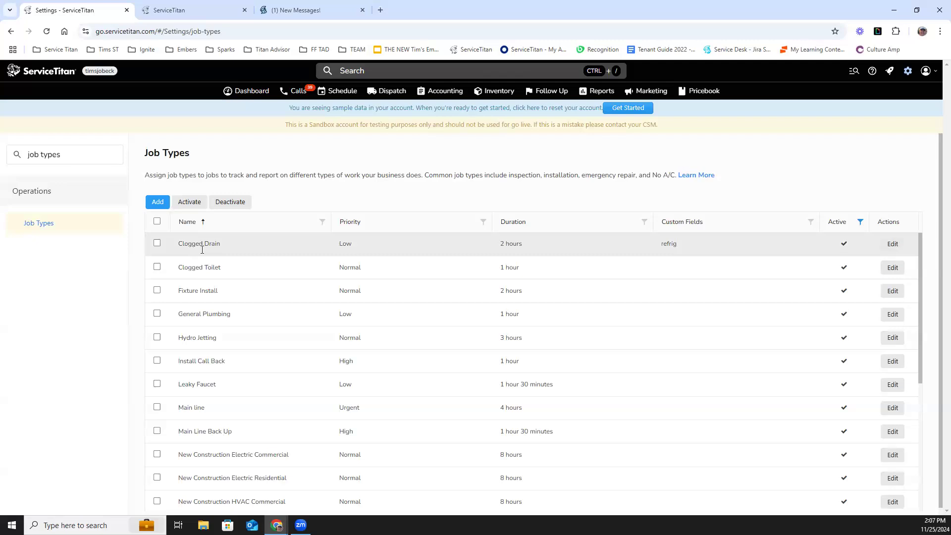
left_click(892, 245)
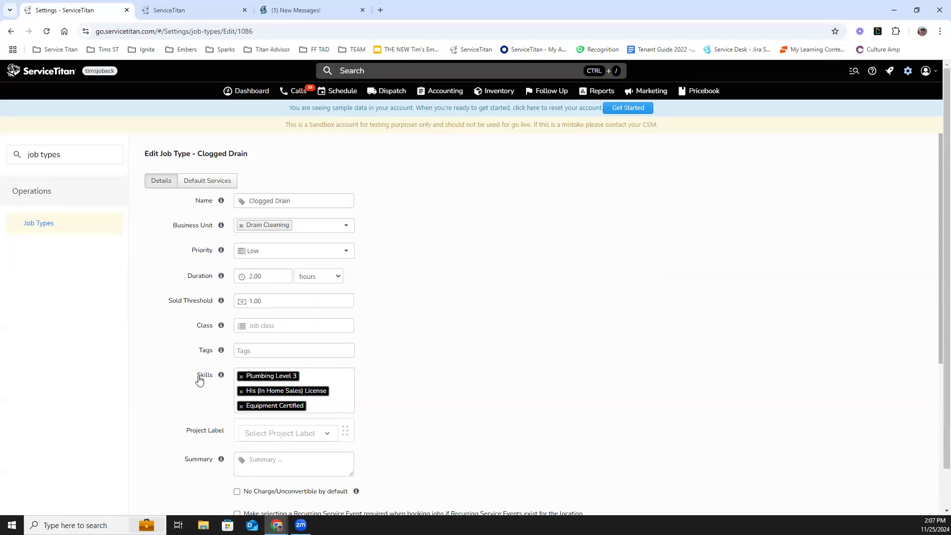
mouse_move(200, 379)
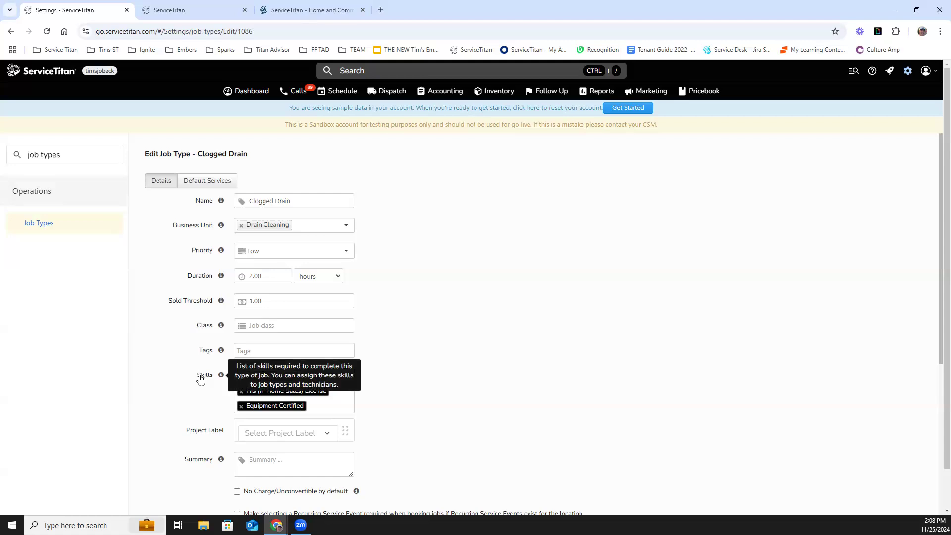
- Browse the available skills in the Clogged Drain job type's Skills list without changing them
left_click(345, 406)
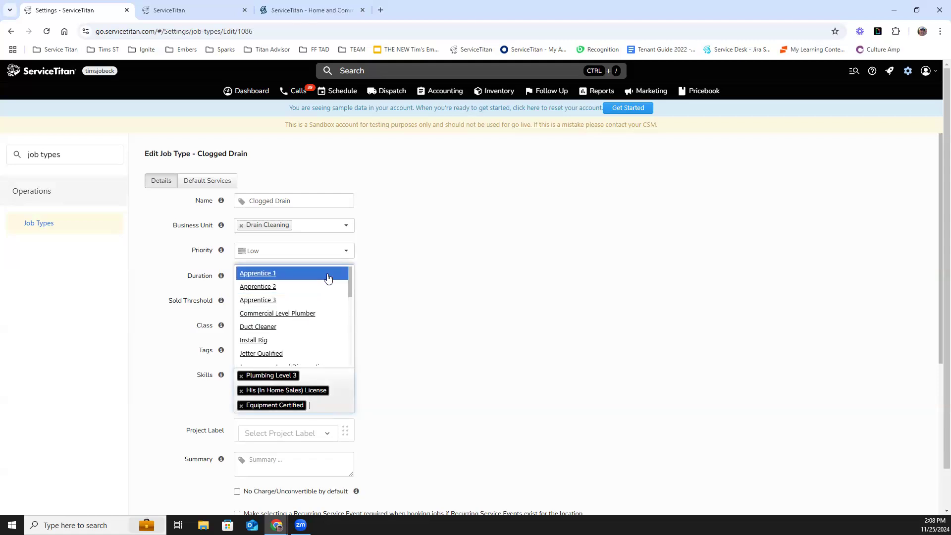
scroll(329, 278, "down", 3)
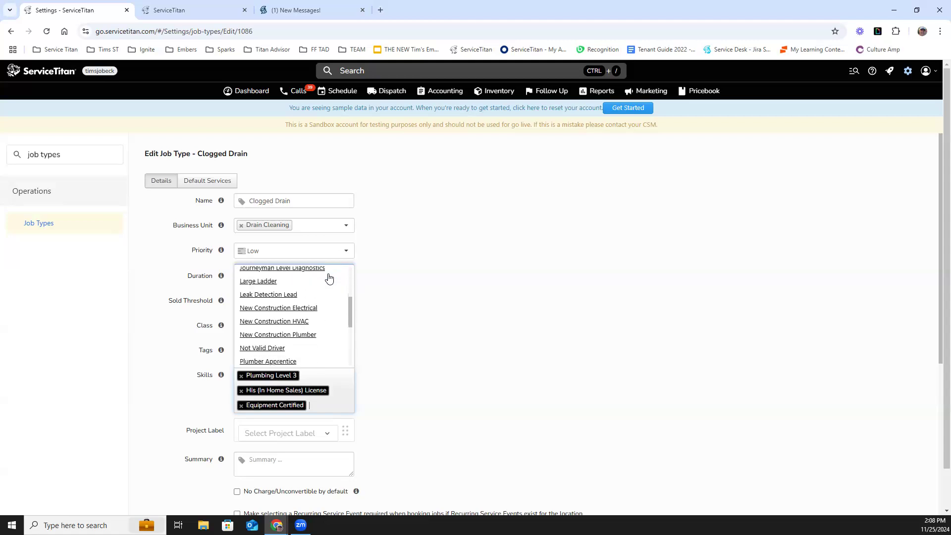
scroll(329, 279, "down", 1)
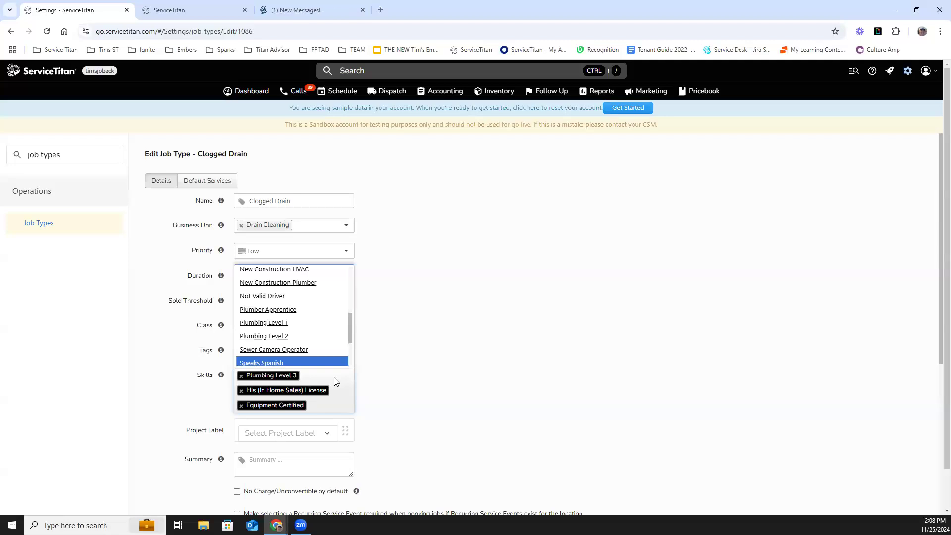
left_click(382, 384)
- Clear the settings search and open the first technician's edit page from People > Technicians
left_click_drag(61, 154, 20, 160)
key("BackSpace")
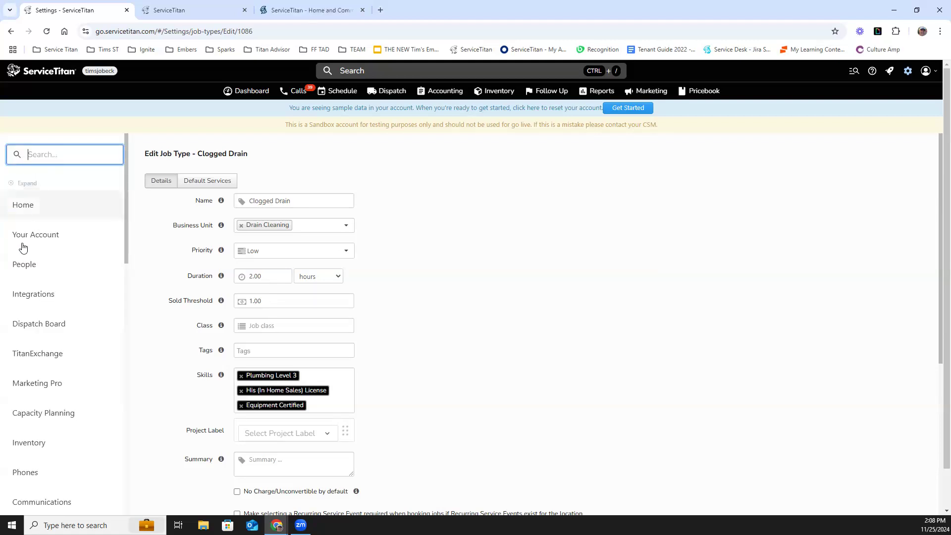
left_click(26, 263)
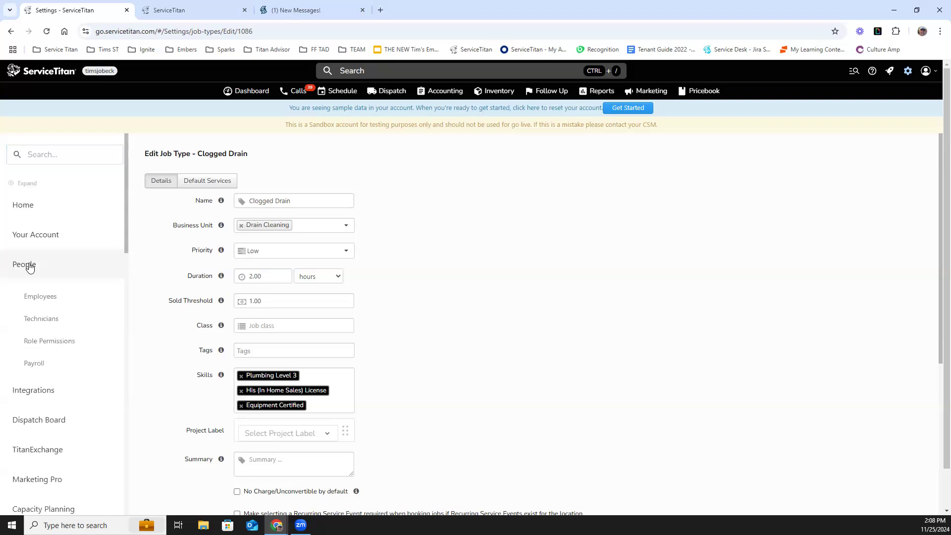
left_click(37, 320)
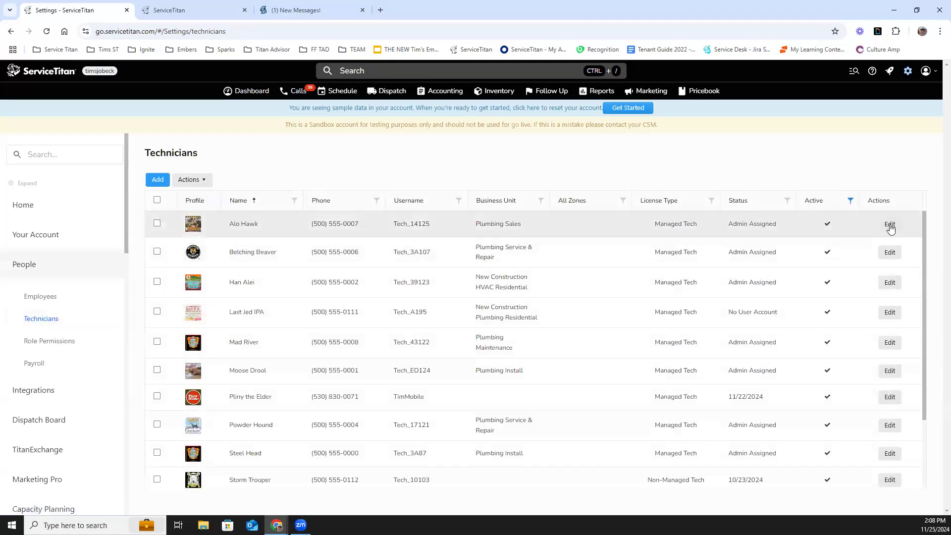
left_click(890, 224)
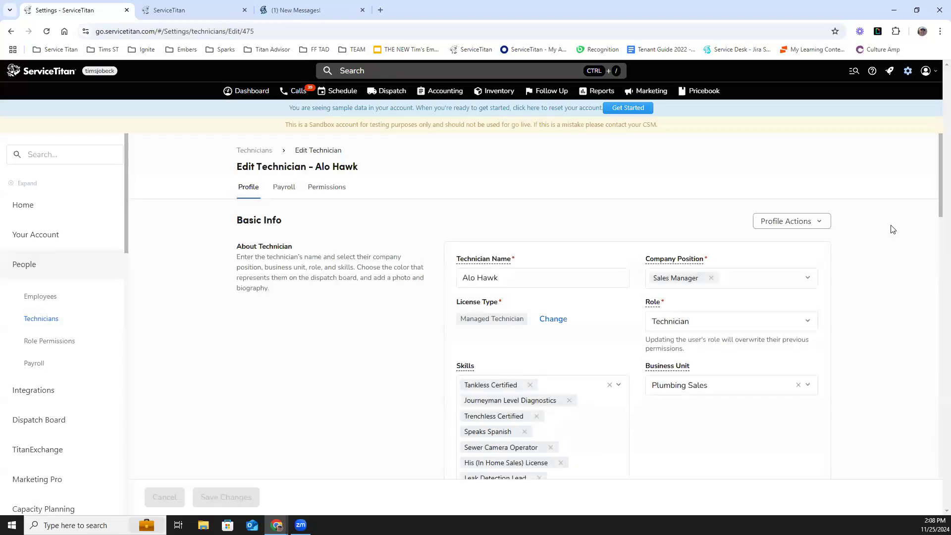
- Review the technician's assigned skills and browse the skills list available to add
scroll(892, 228, "down", 2)
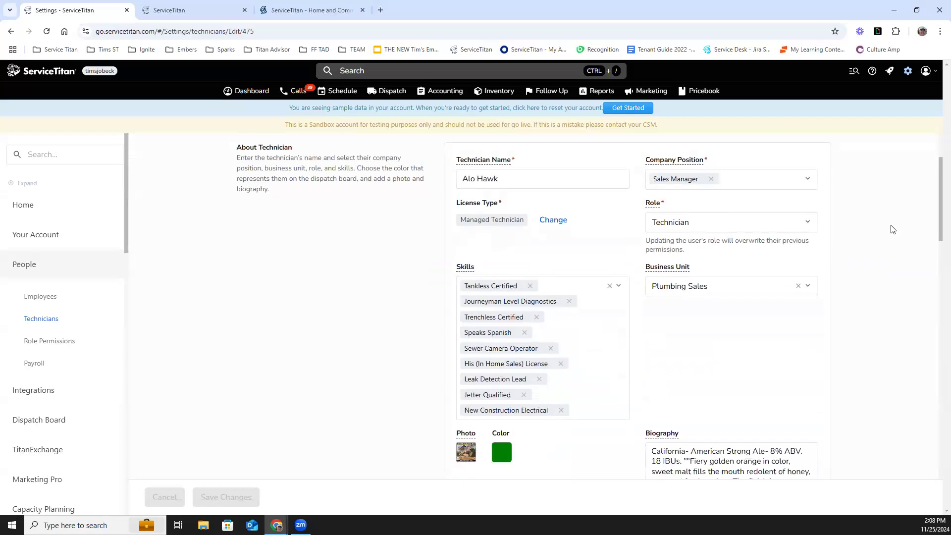
left_click_drag(479, 268, 451, 268)
left_click(614, 375)
scroll(564, 218, "up", 3)
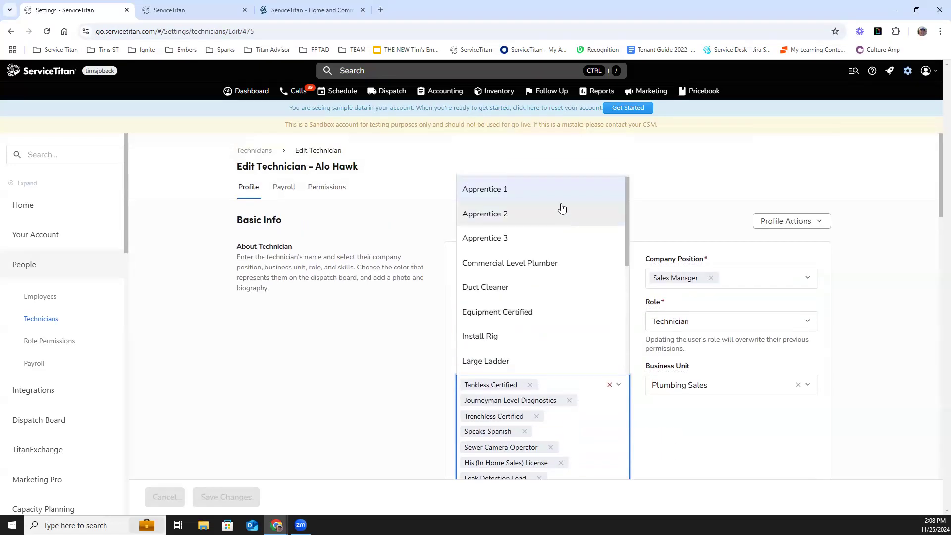
scroll(561, 208, "down", 5)
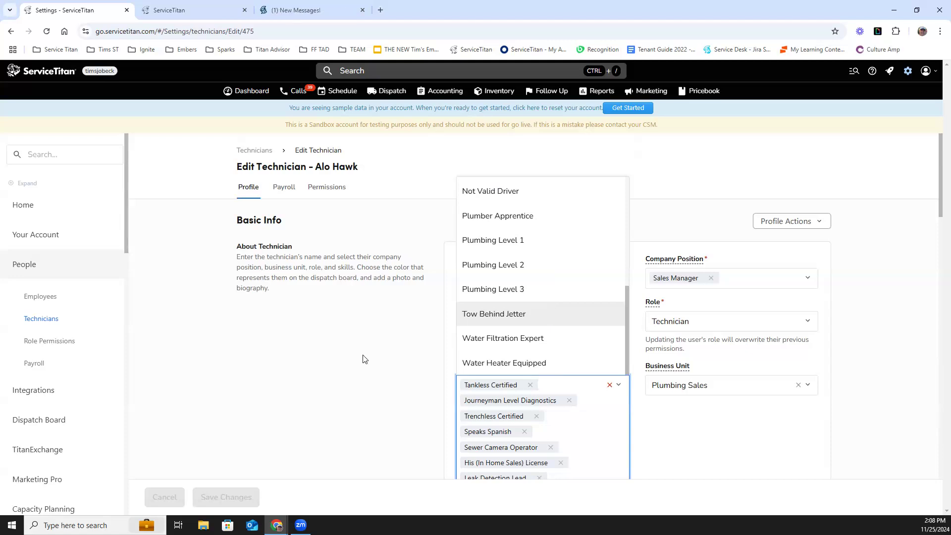
left_click(381, 355)
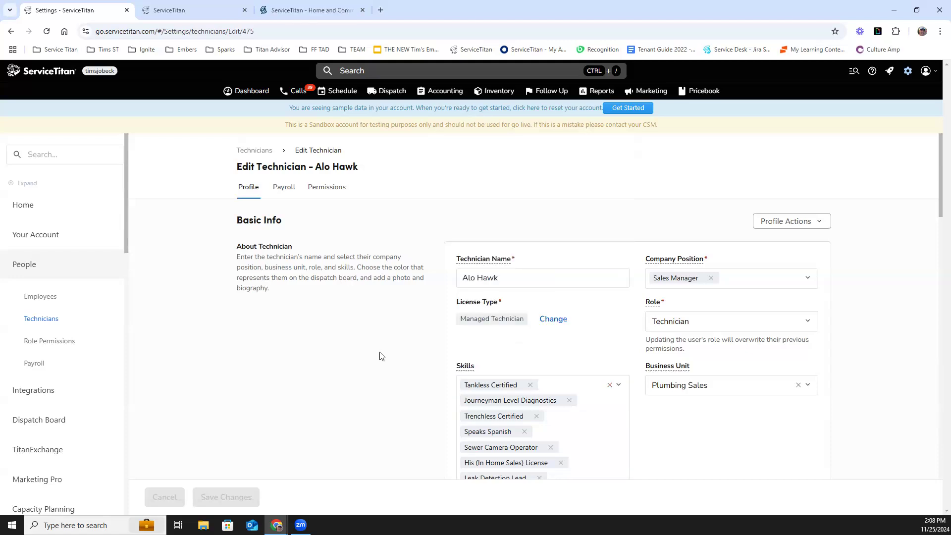
- Switch to the other tab, open the 'Match jobs to technicians with the right skills' feature, and collapse its setup section
left_click(198, 10)
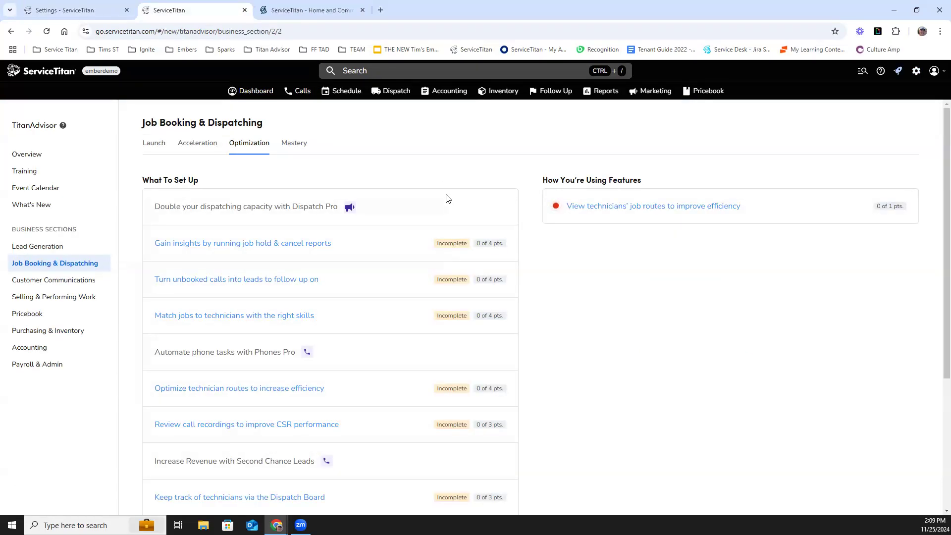
left_click(290, 318)
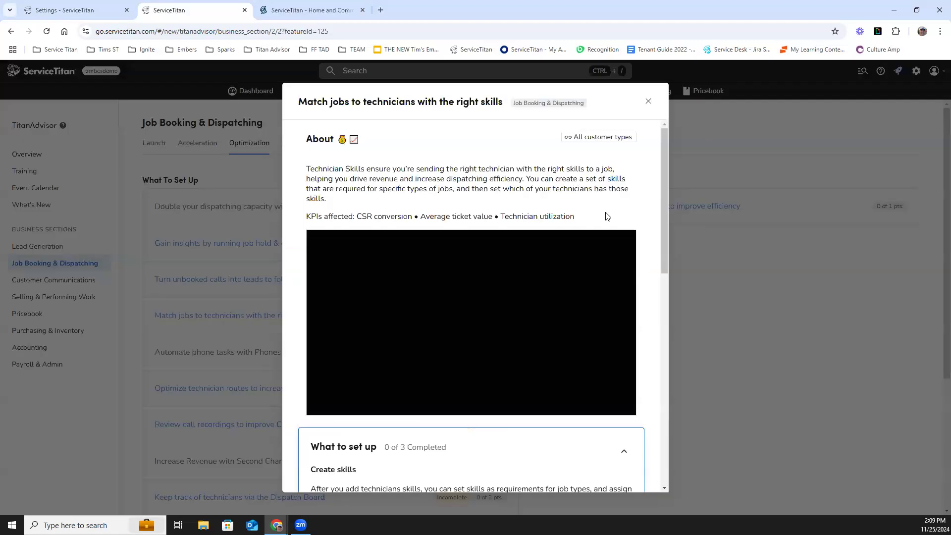
scroll(608, 216, "down", 2)
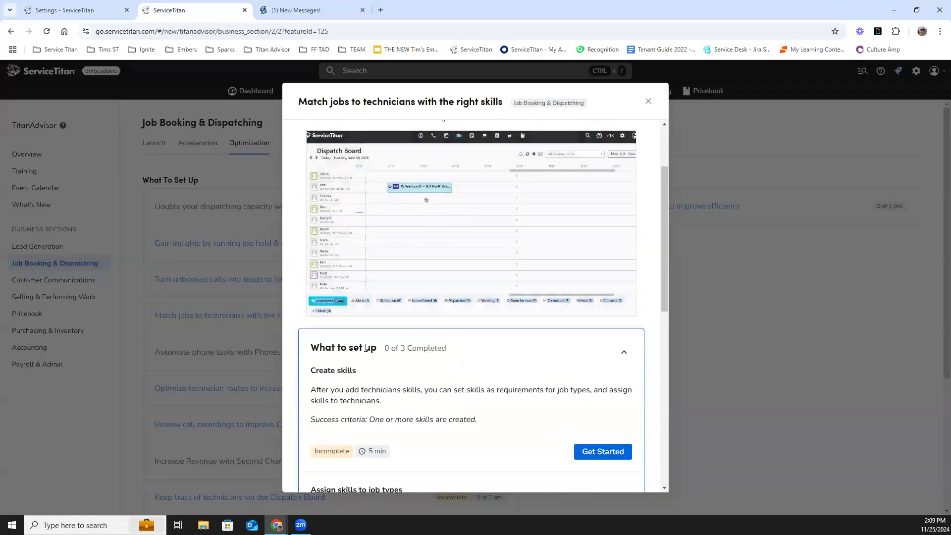
left_click_drag(310, 349, 378, 350)
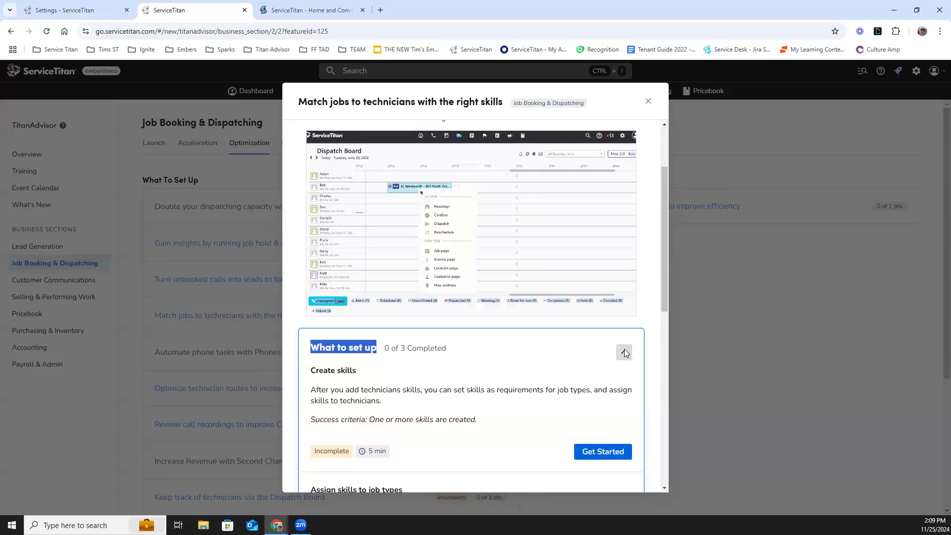
left_click(624, 353)
- Read the How to use section's skills-match booking guidance and scoring thresholds, then close the feature details
scroll(574, 342, "down", 2)
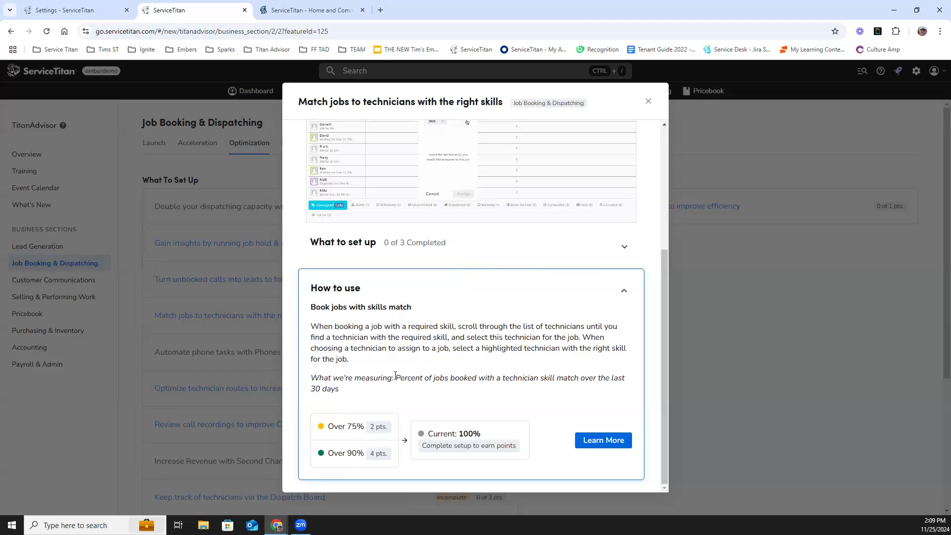
left_click_drag(393, 379, 294, 383)
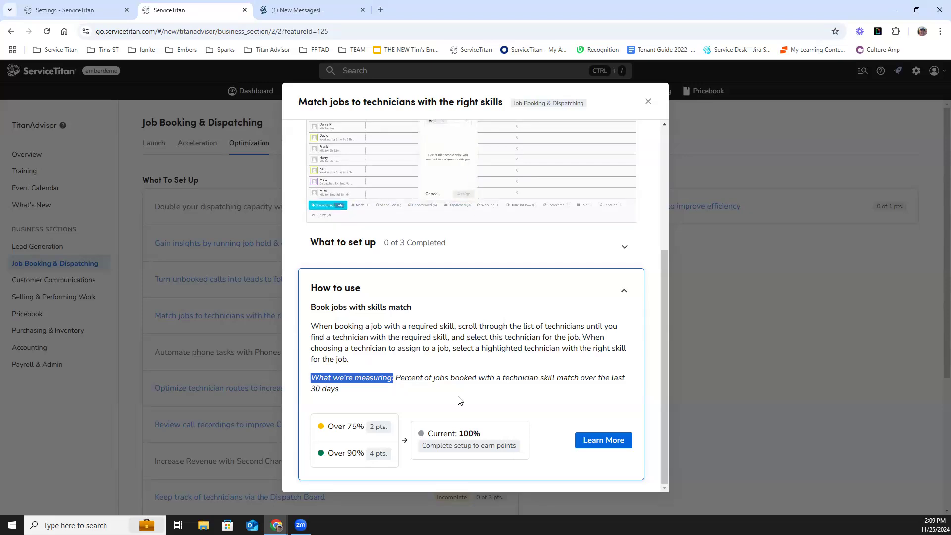
left_click_drag(366, 426, 328, 426)
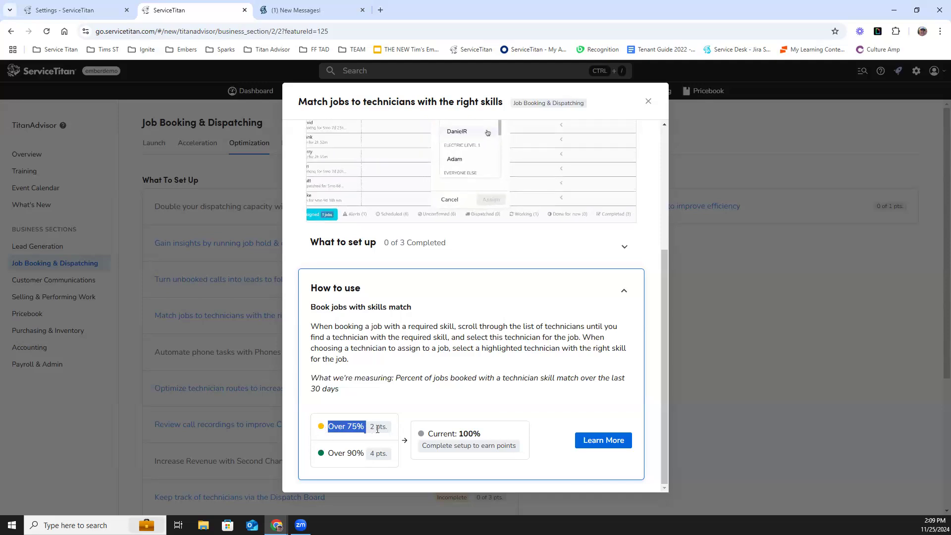
left_click_drag(365, 452, 327, 453)
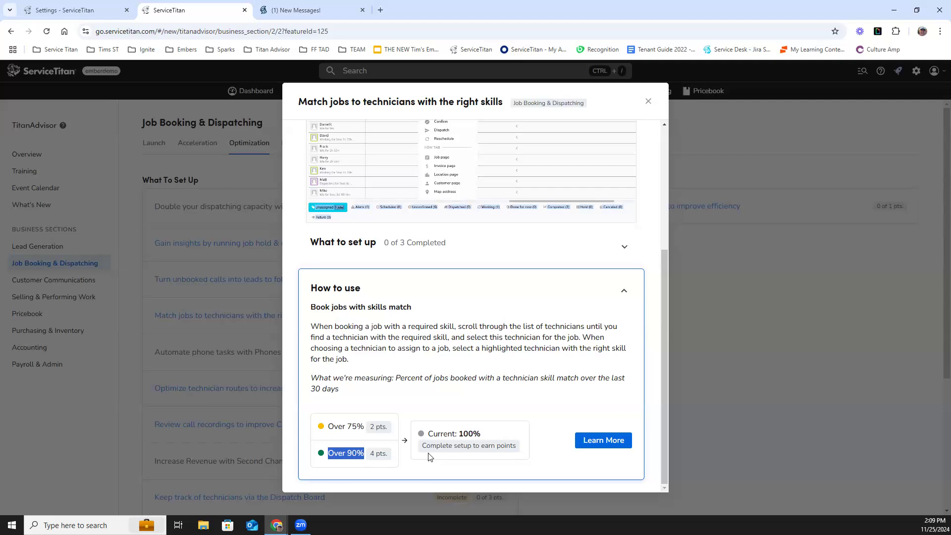
left_click_drag(424, 445, 516, 453)
left_click_drag(385, 242, 450, 249)
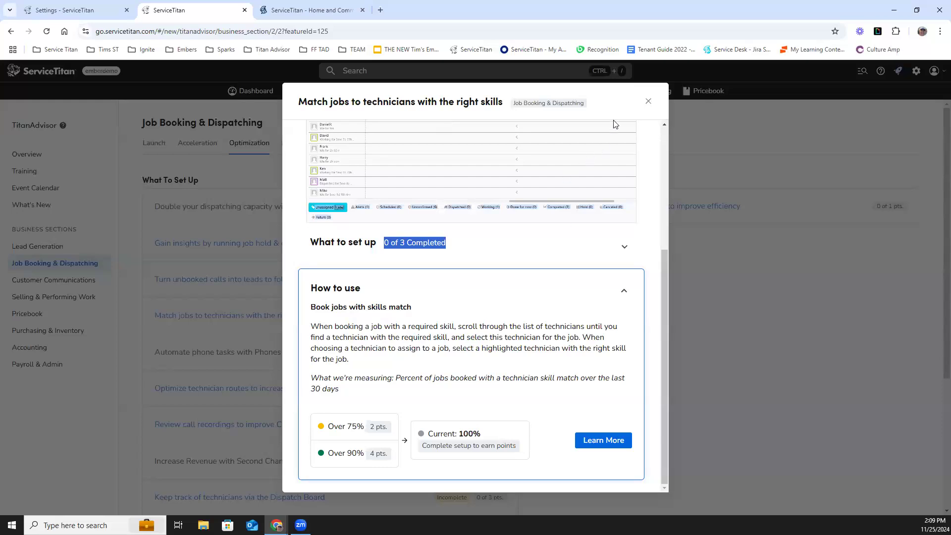
left_click(648, 105)
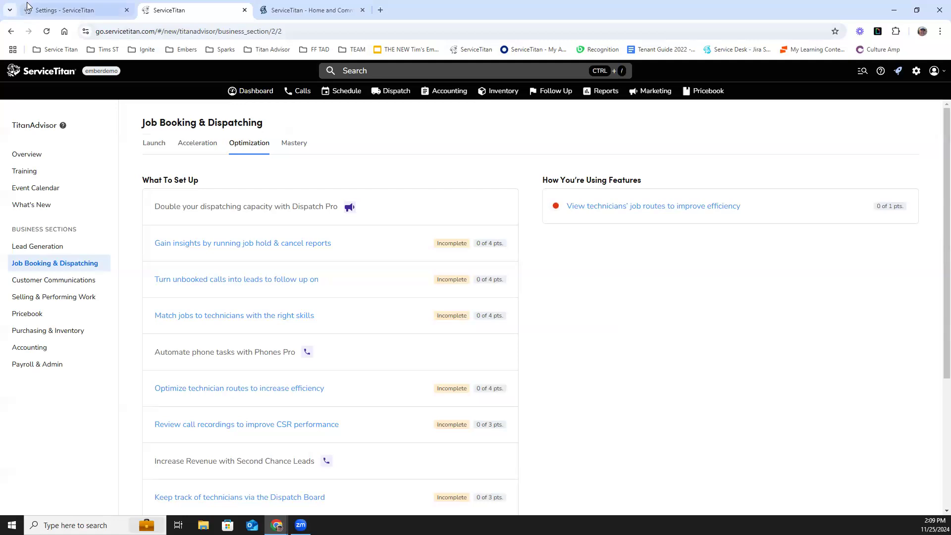
- Switch back to the Settings tab, start a manual call booking, and set the job type to Clogged Drain
left_click(48, 11)
left_click(295, 91)
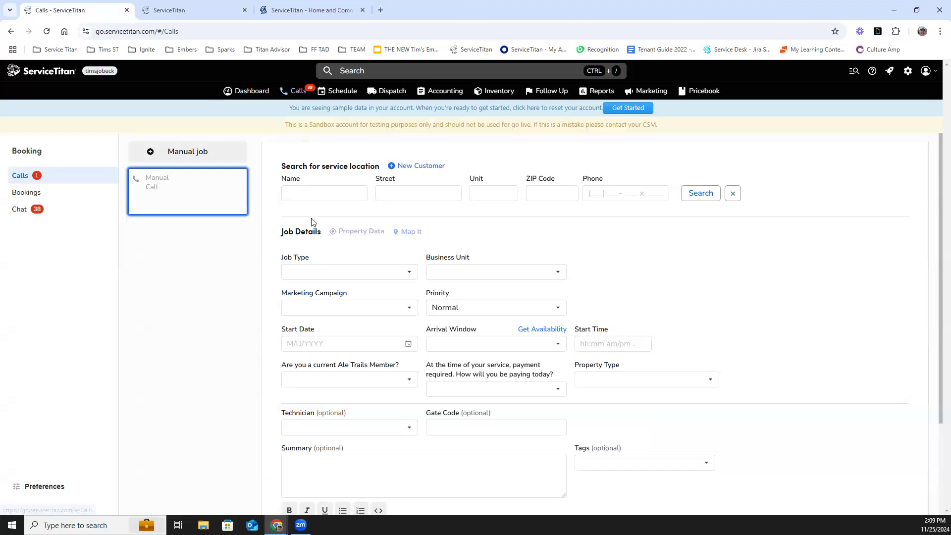
left_click(348, 273)
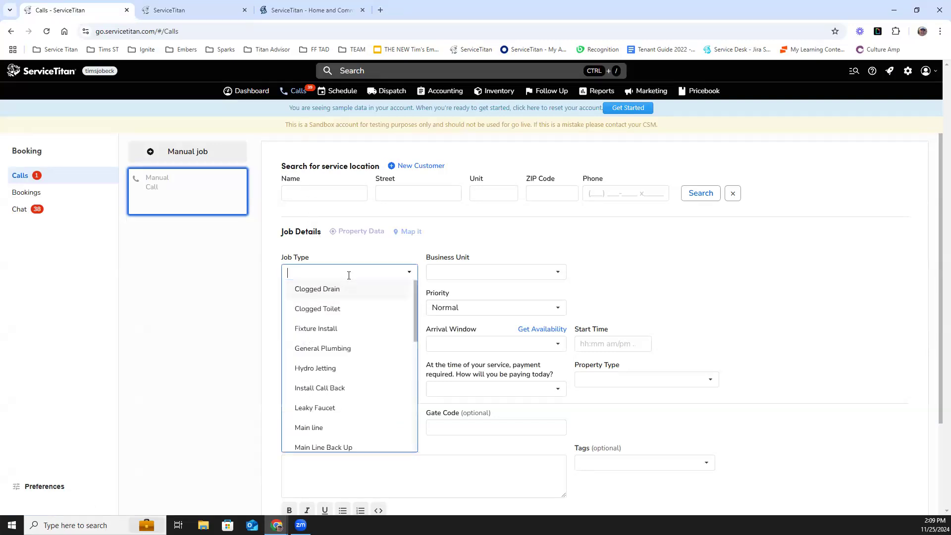
left_click(328, 293)
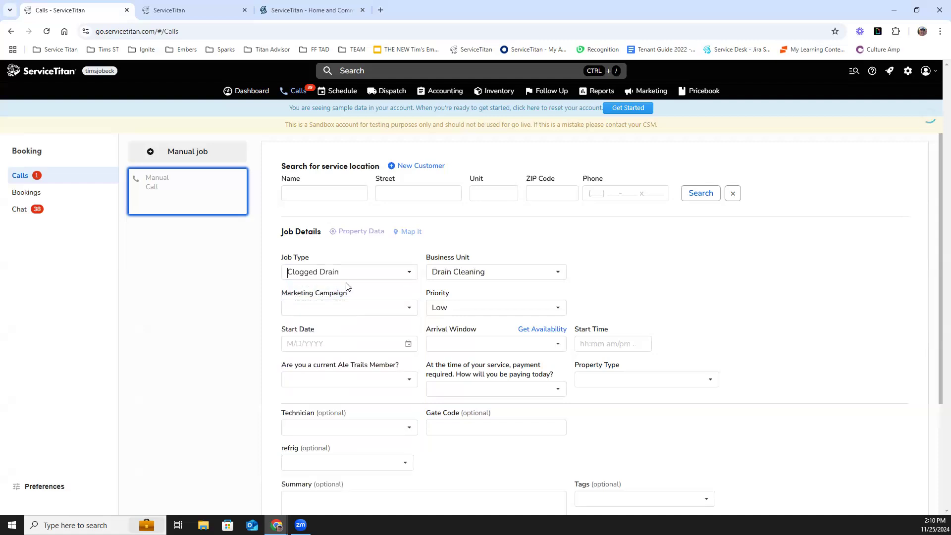
- Try to book the job before a service location is chosen
scroll(350, 285, "down", 3)
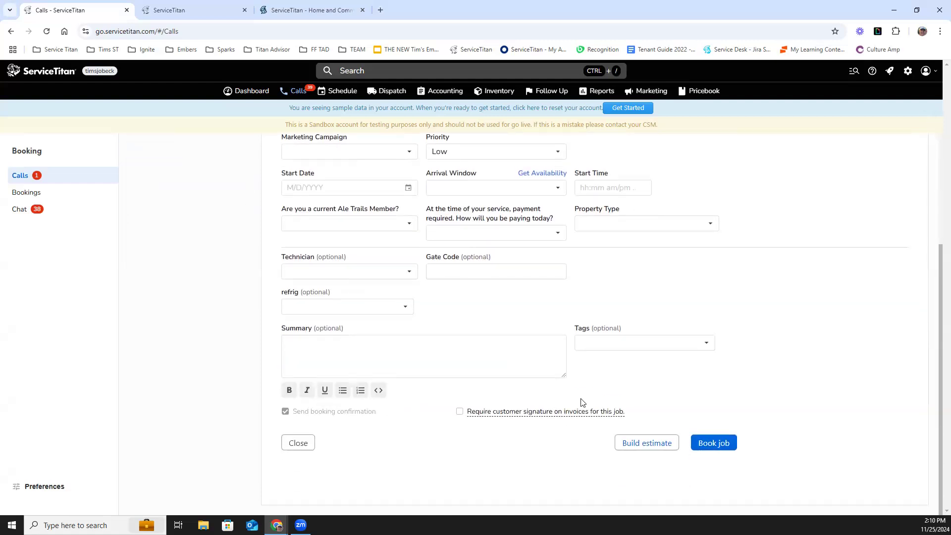
left_click(718, 441)
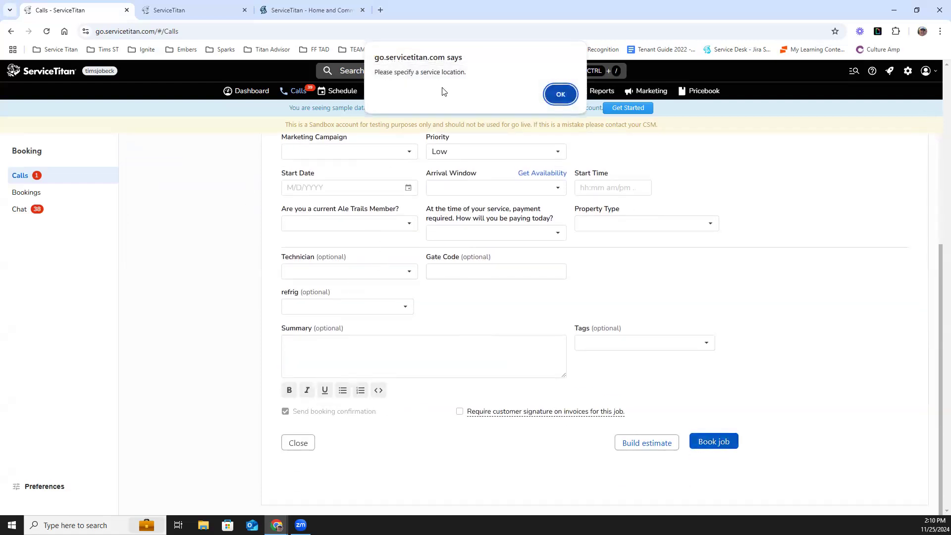
left_click(560, 93)
scroll(312, 250, "up", 3)
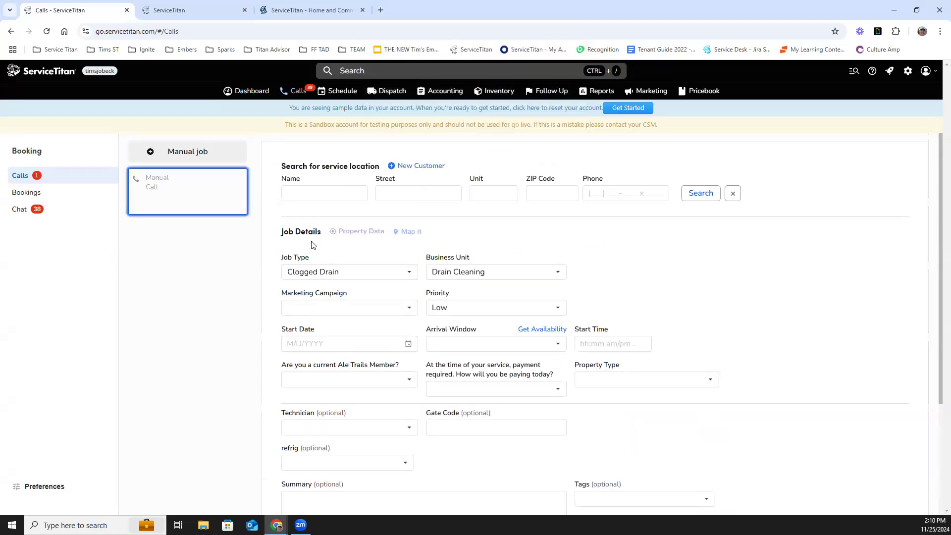
- Search service locations by the customer's name and select the first matching location
left_click(308, 190)
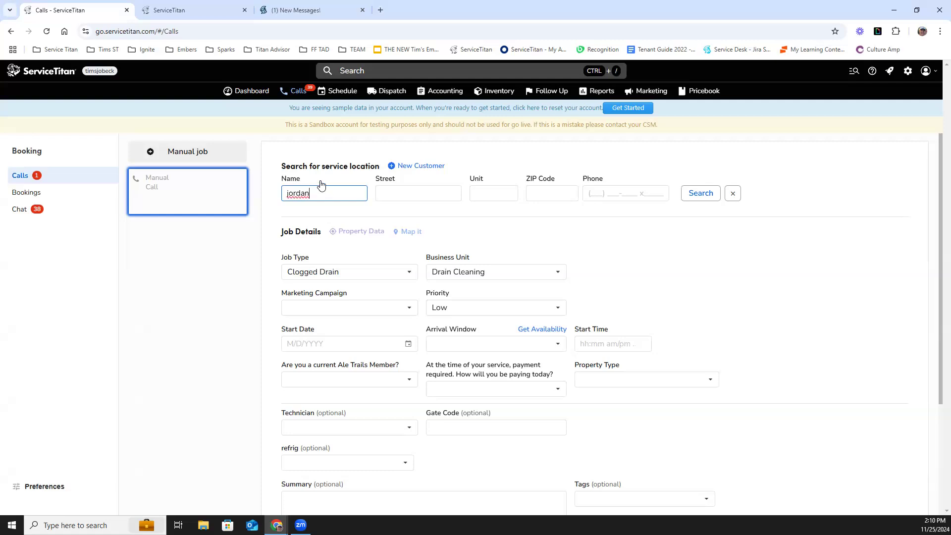
key("Return")
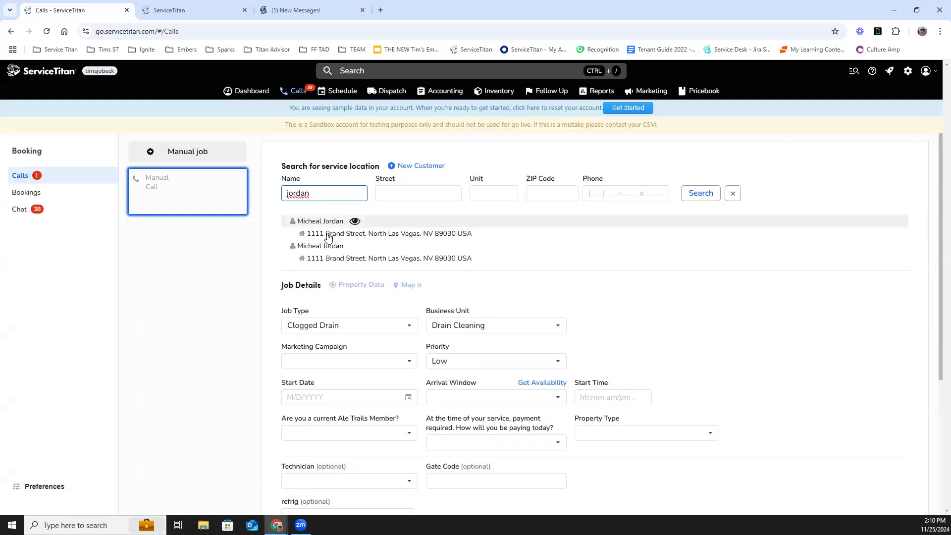
left_click(395, 236)
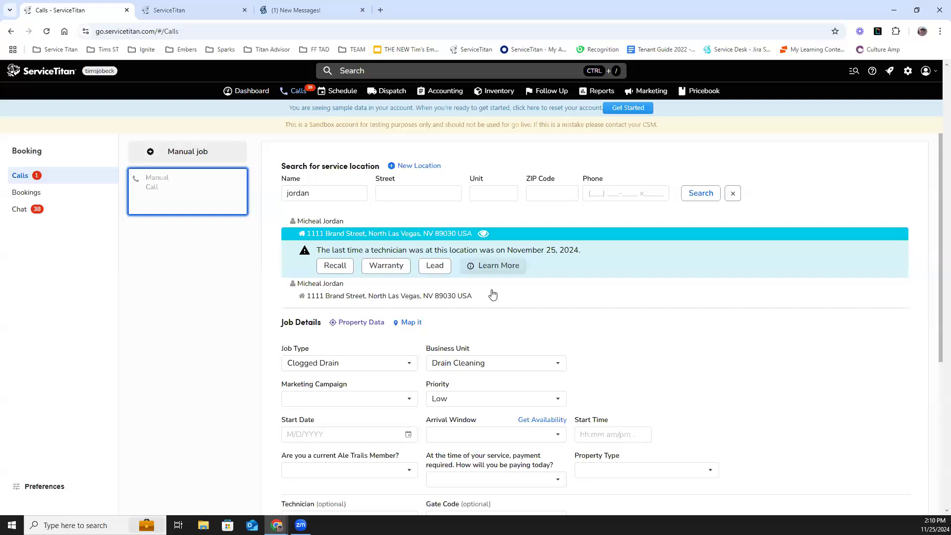
- Set the job's marketing campaign to Google
scroll(490, 282, "down", 2)
scroll(489, 283, "down", 1)
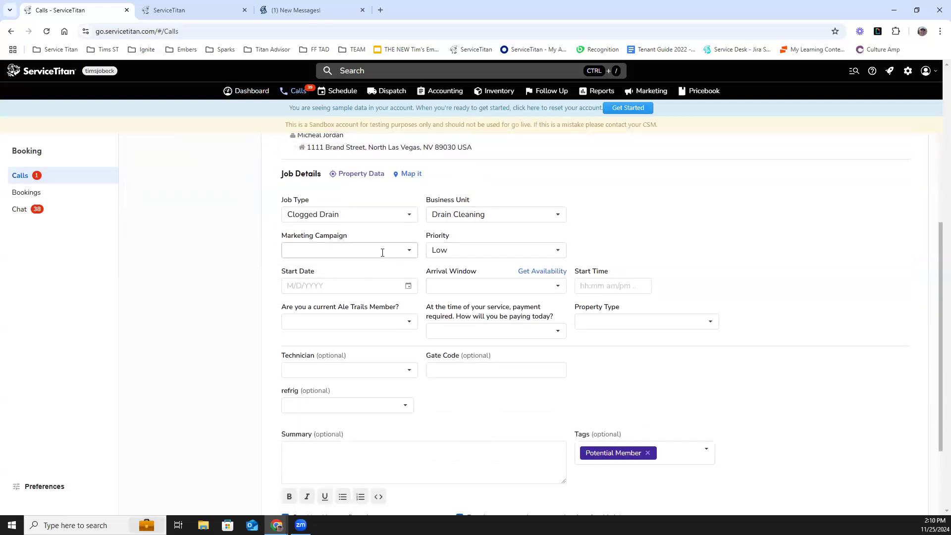
left_click(384, 250)
left_click(317, 385)
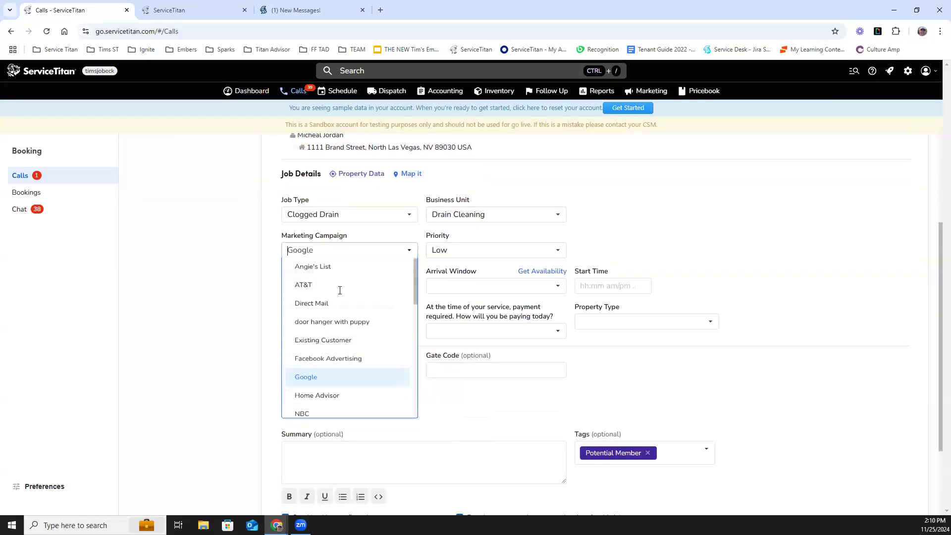
- Set the start date to 11/26/2024 and the arrival window to 8:00 am - 10:00 am
left_click(350, 285)
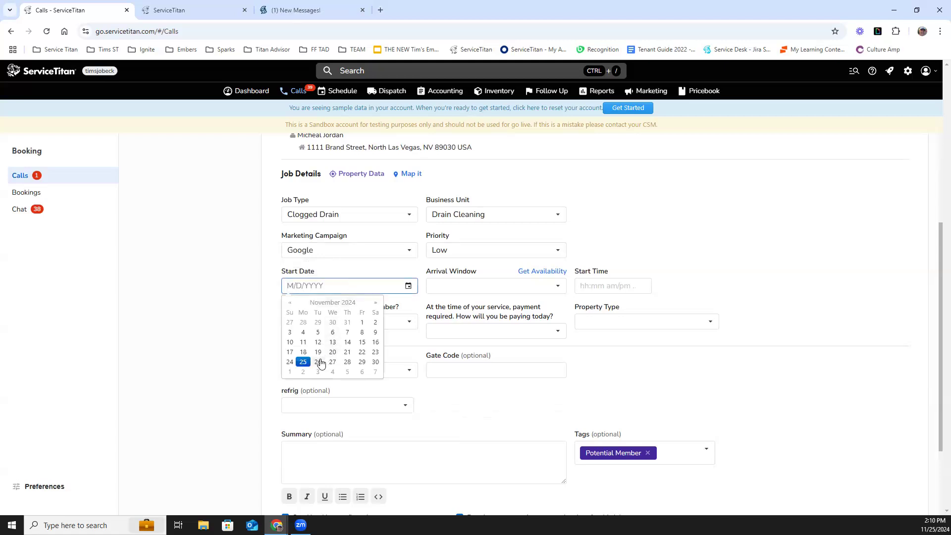
left_click(321, 365)
left_click(475, 290)
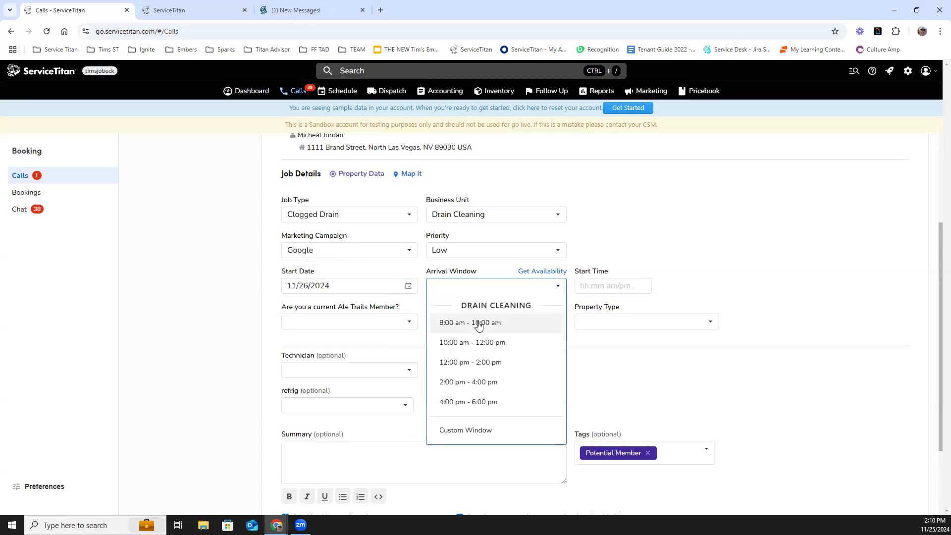
left_click(485, 323)
scroll(325, 369, "down", 3)
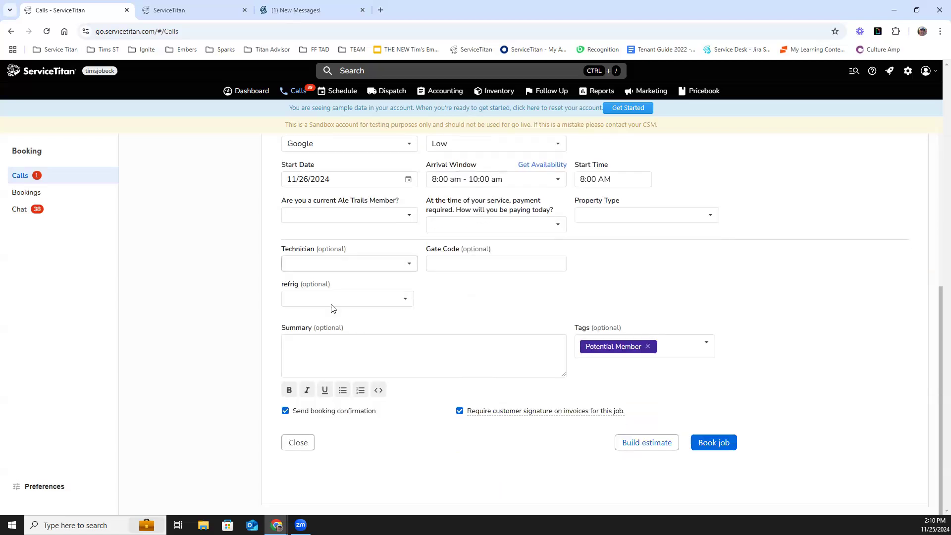
- Assign Storm Trooper as the job's technician and try to book the job
left_click(363, 258)
scroll(345, 329, "down", 2)
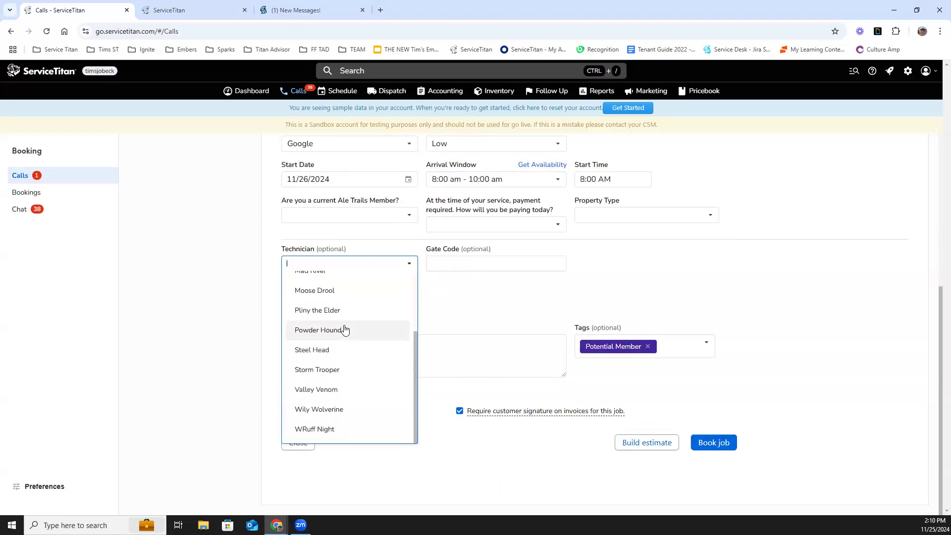
left_click(339, 373)
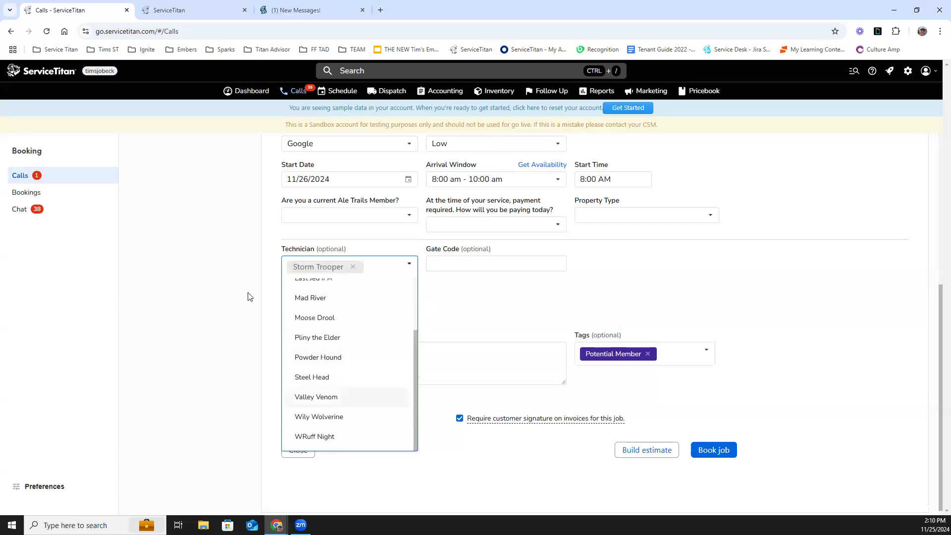
left_click(459, 291)
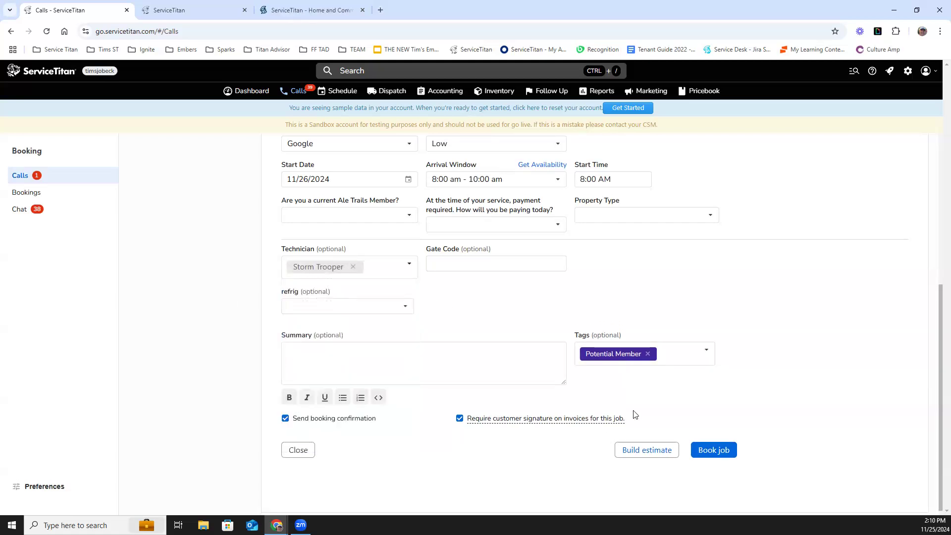
left_click(721, 450)
- Fill the required fields: current Ale Trails Member Yes, payment by Check, and property type Single Family Home
left_click(402, 215)
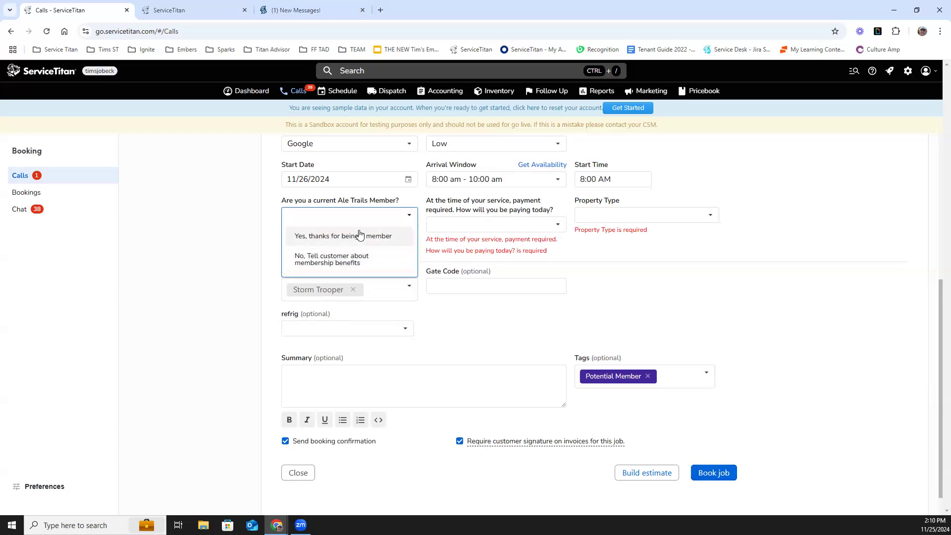
left_click(359, 235)
left_click(444, 224)
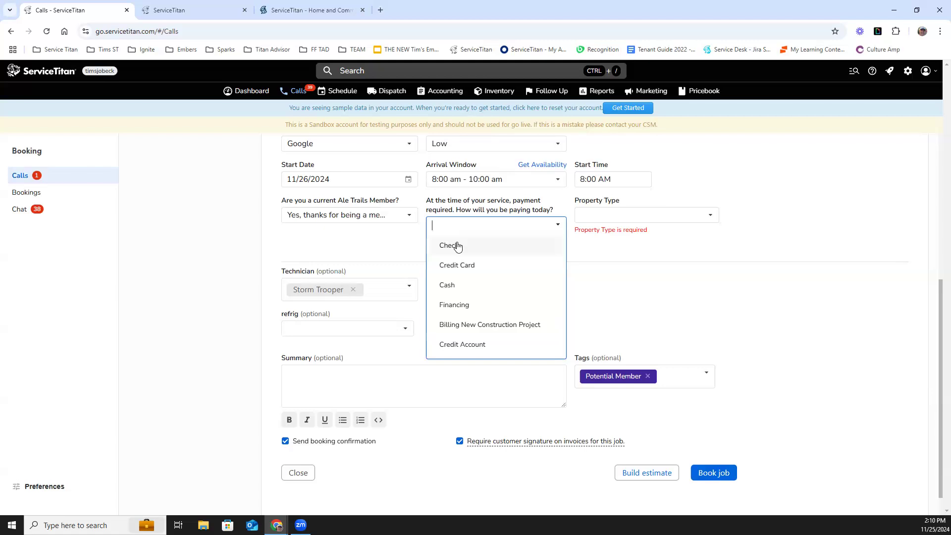
left_click(453, 242)
left_click(614, 219)
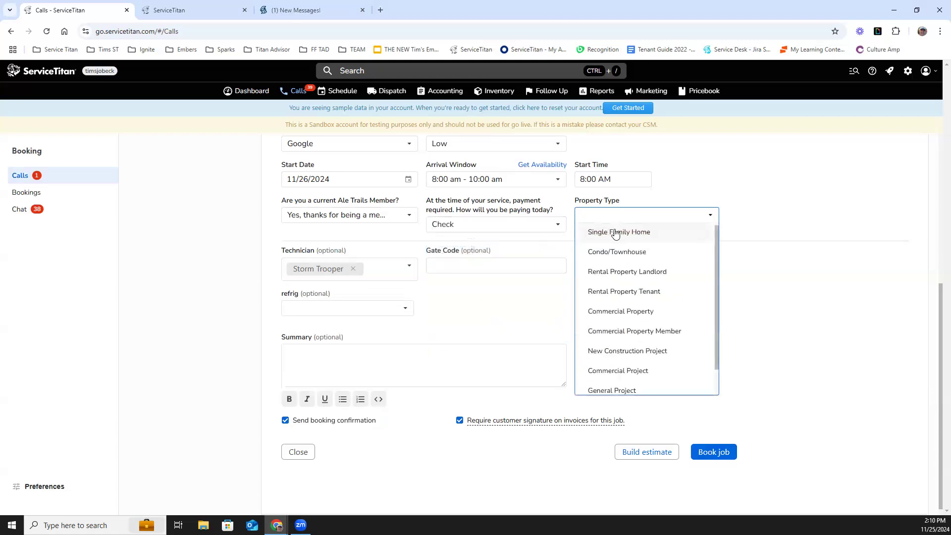
left_click(614, 233)
- Try to book the job with Storm Trooper, then decline to proceed at the skills confirmation
left_click(716, 450)
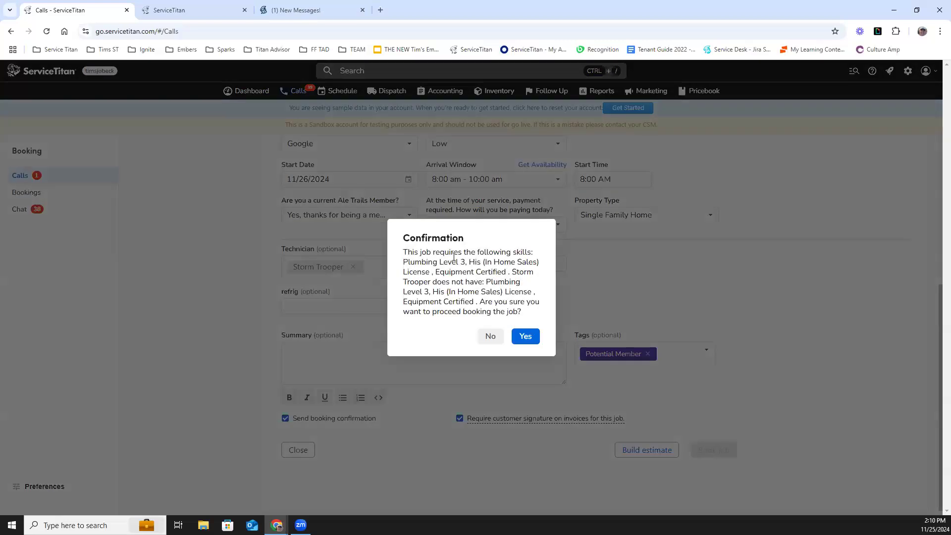
left_click_drag(533, 252, 616, 273)
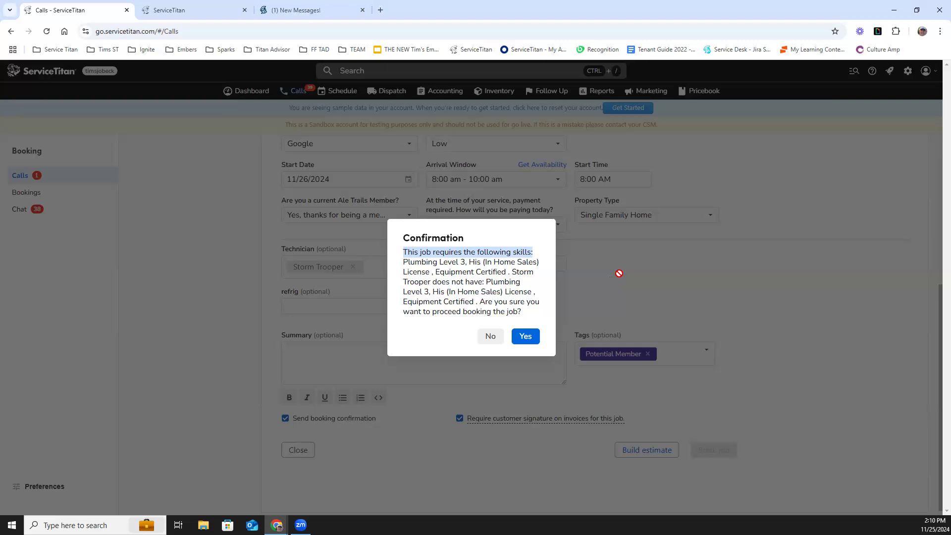
left_click(492, 337)
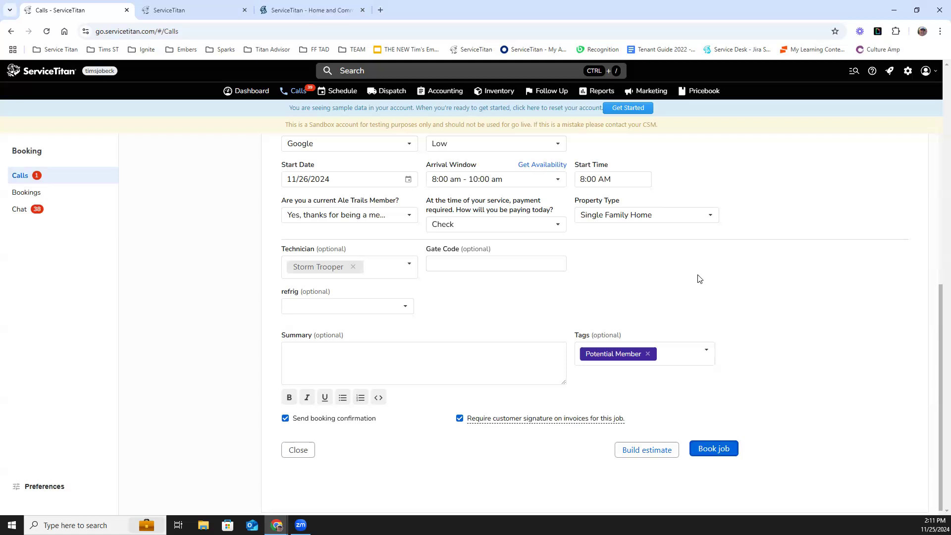
- On the Dispatch board, review the Reassign options for WRuff Night's job, then open the board filters
left_click(396, 93)
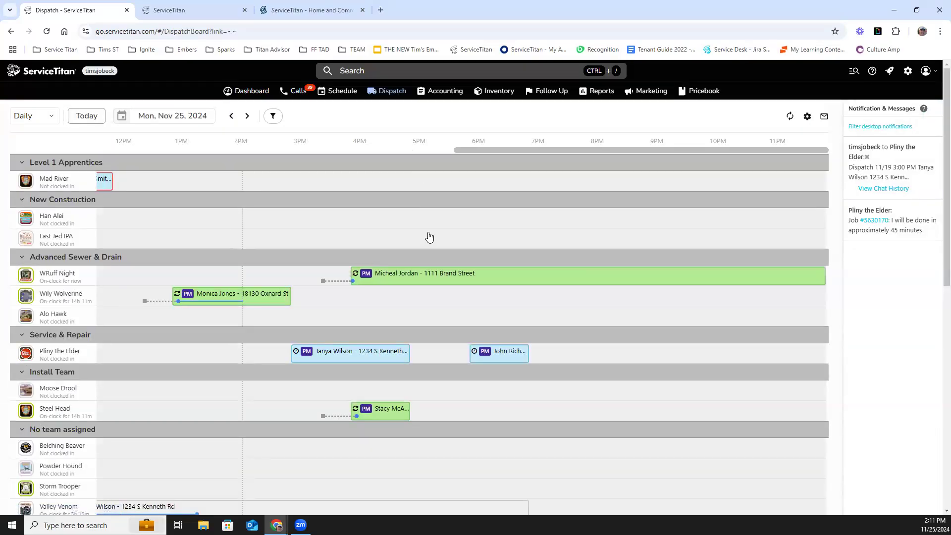
right_click(402, 276)
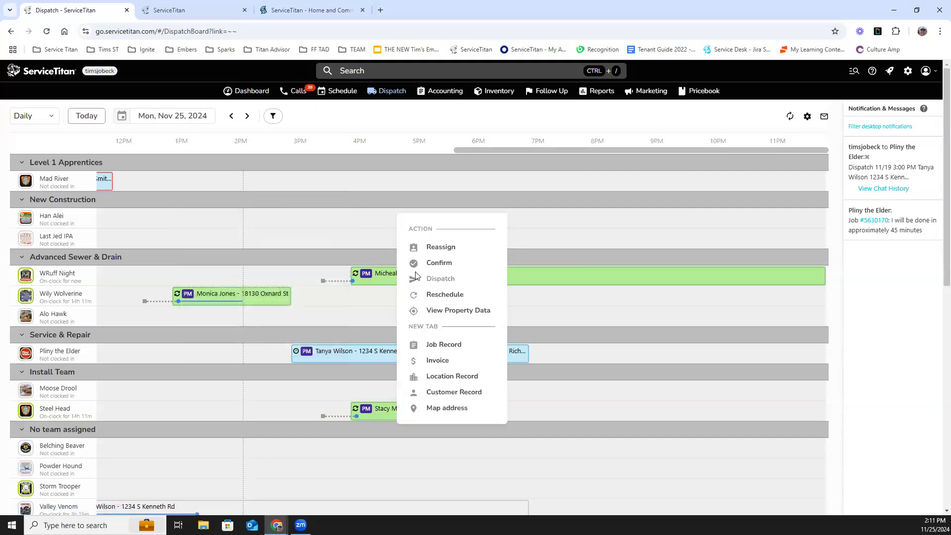
left_click(445, 246)
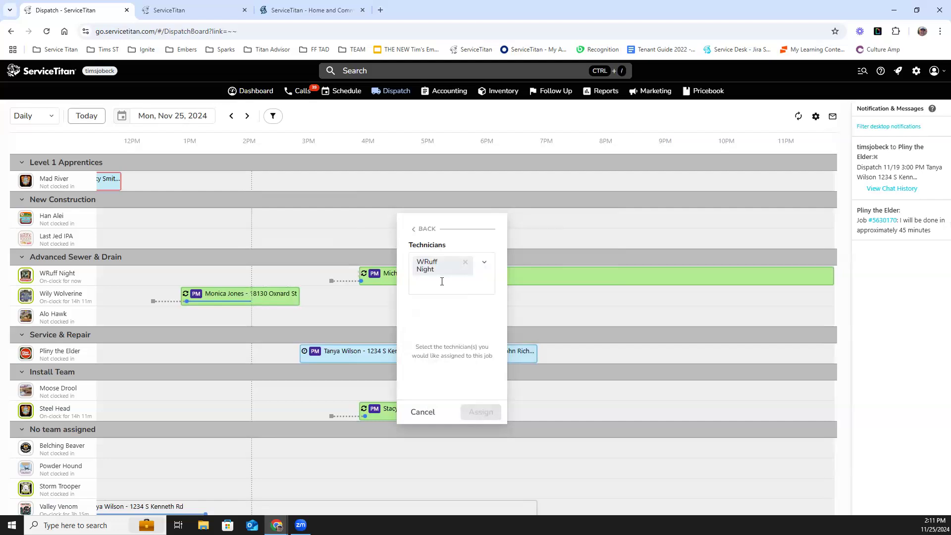
left_click(415, 228)
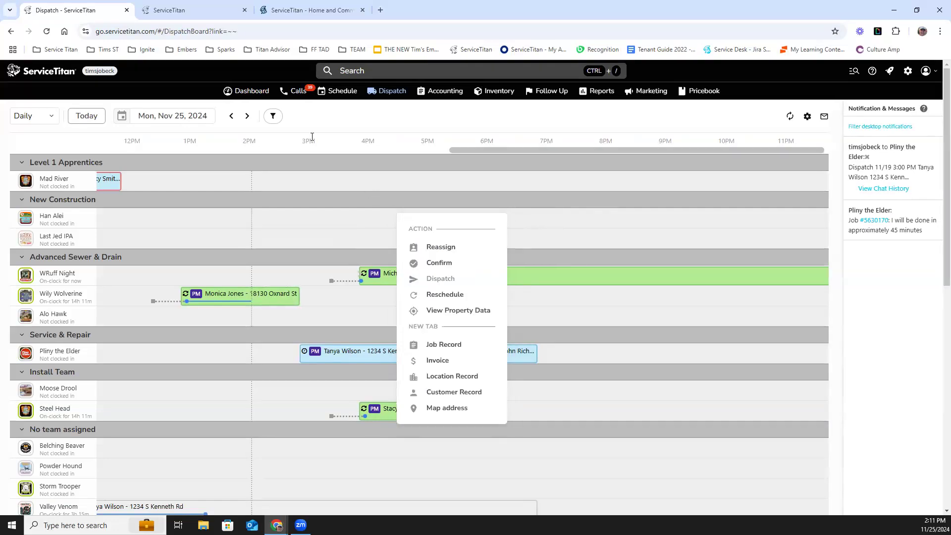
left_click(274, 116)
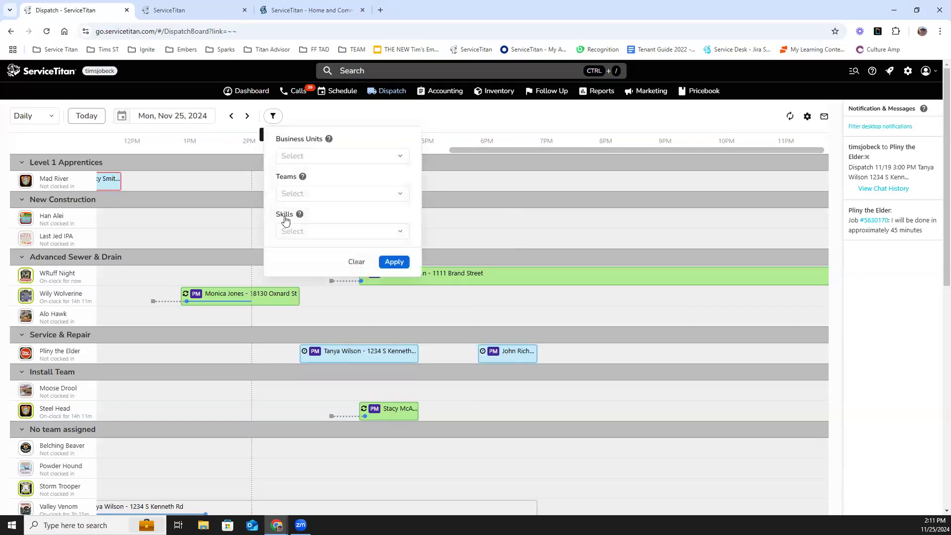